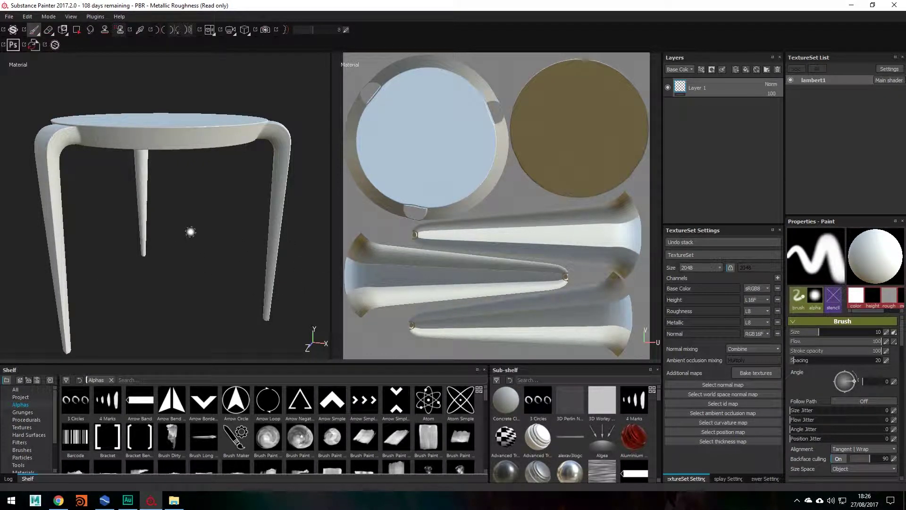
pyautogui.press('alt')
pyautogui.click(721, 386)
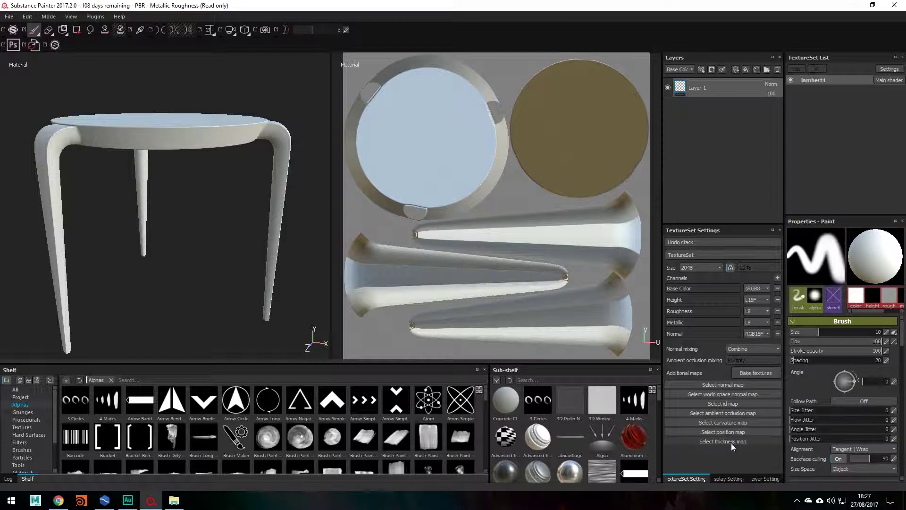
pyautogui.click(726, 477)
pyautogui.click(751, 478)
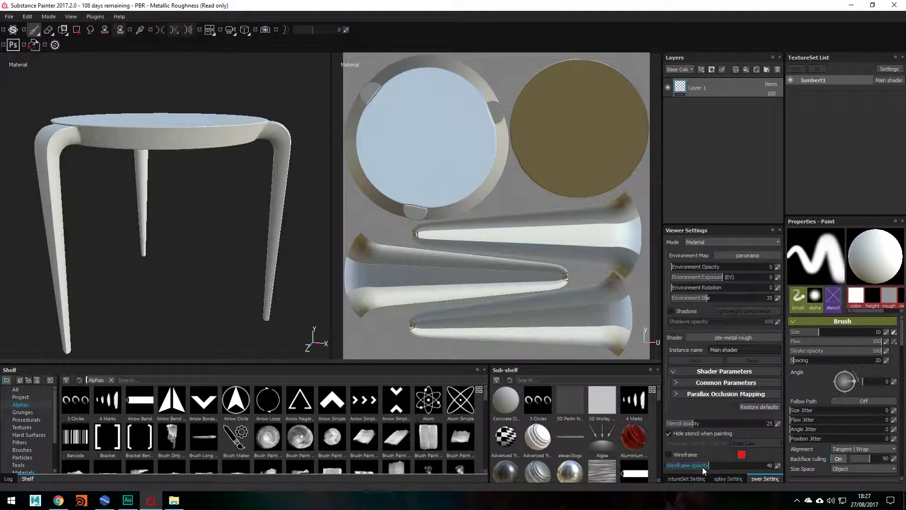
pyautogui.click(687, 478)
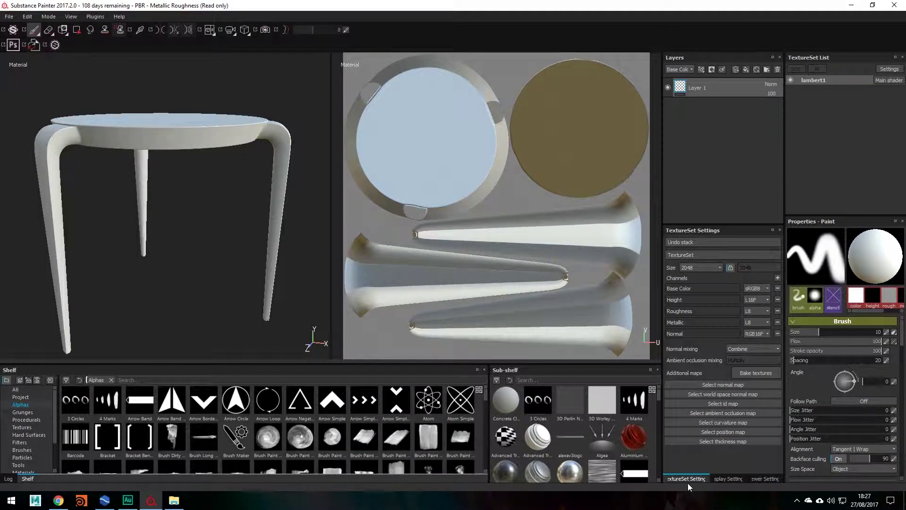
# Step: Open the texture baking settings and set the output size of the baked maps to 4096
pyautogui.click(756, 372)
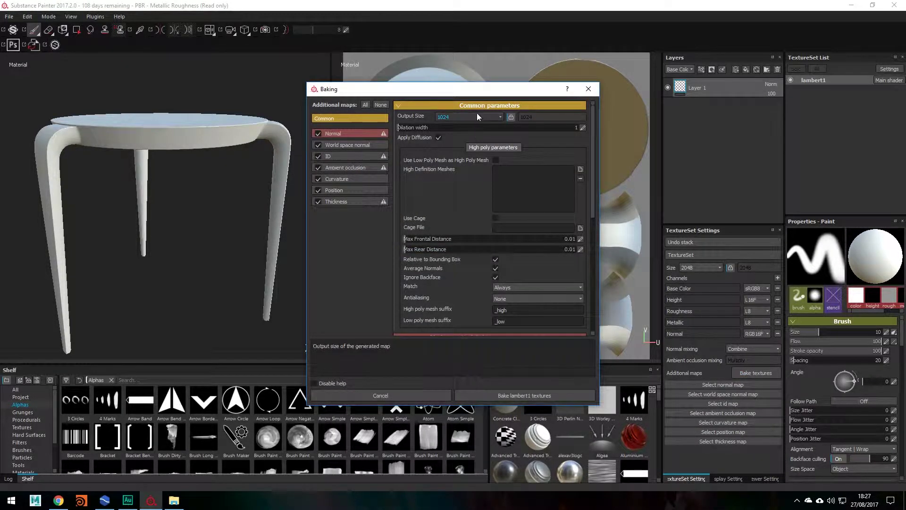
pyautogui.moveTo(477, 88); pyautogui.dragTo(434, 87)
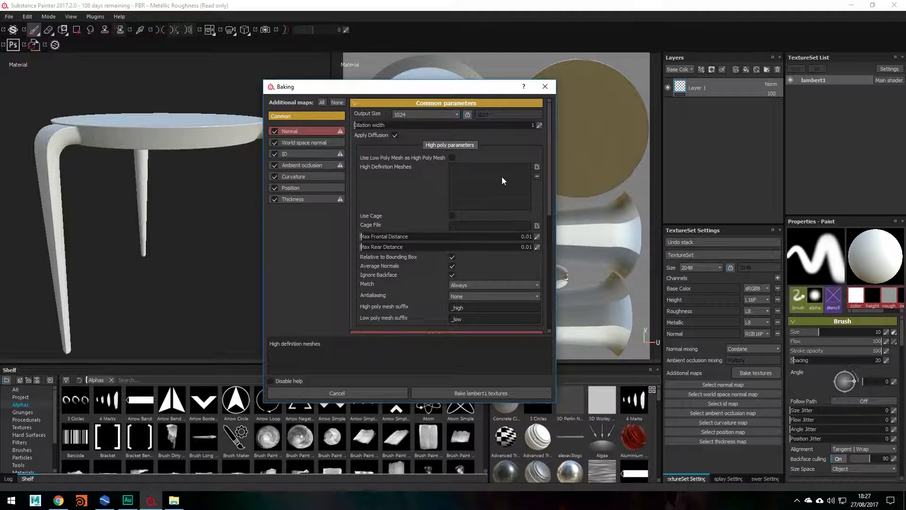
pyautogui.click(443, 114)
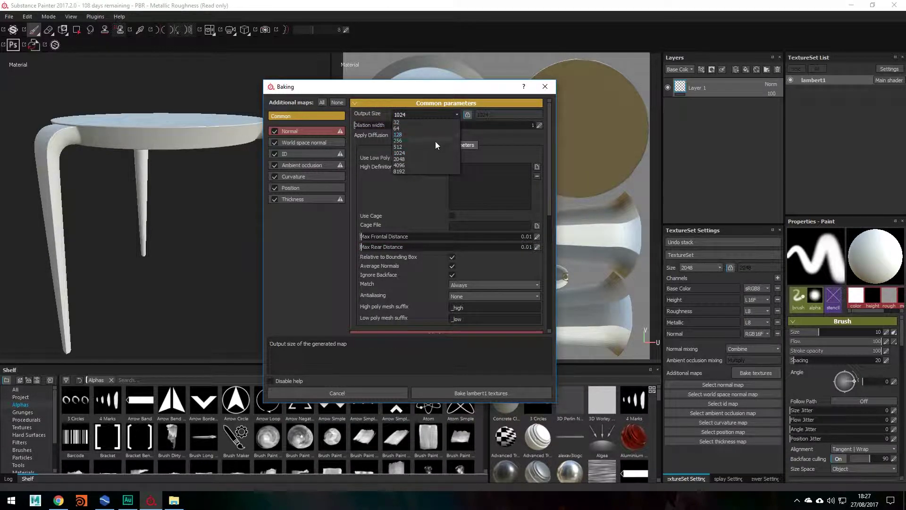
pyautogui.click(417, 165)
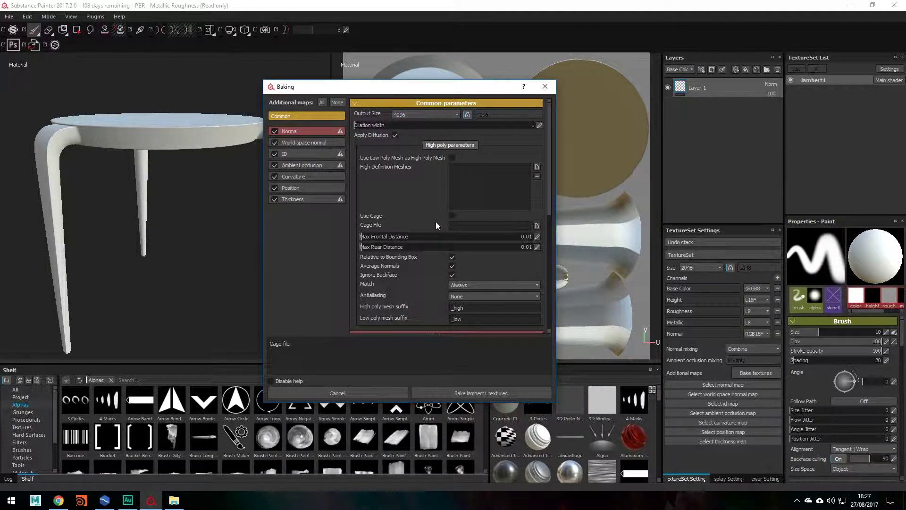
pyautogui.moveTo(419, 89); pyautogui.dragTo(400, 91)
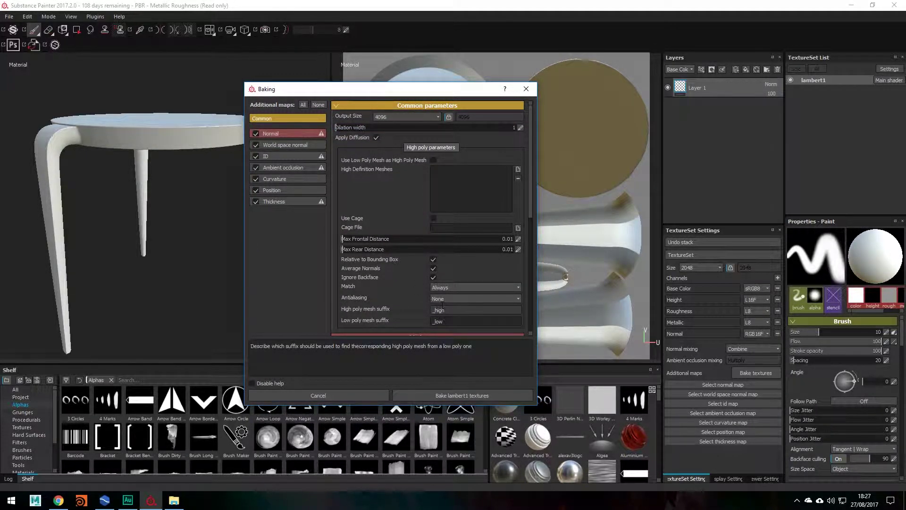
pyautogui.moveTo(413, 91); pyautogui.dragTo(416, 101)
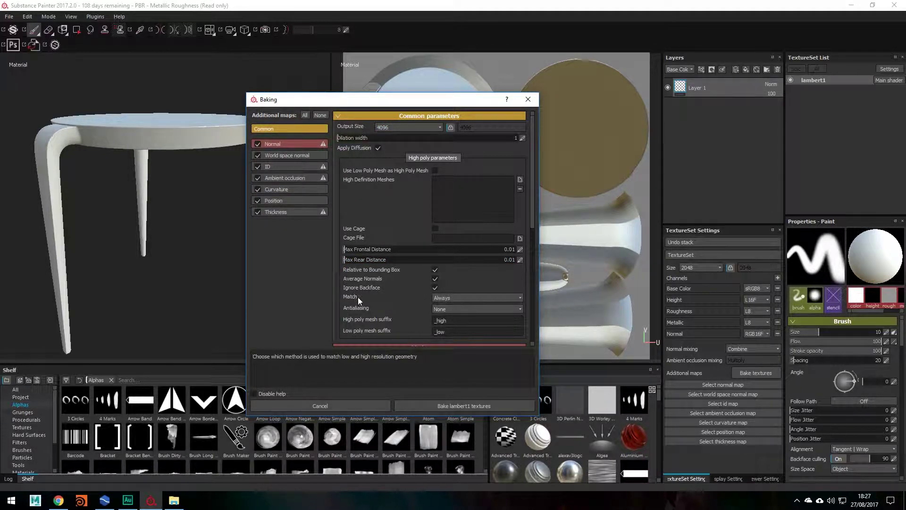
# Step: Set the common baking parameters to match high and low poly By Mesh Name with Subsampling 8x8 antialiasing
pyautogui.click(468, 299)
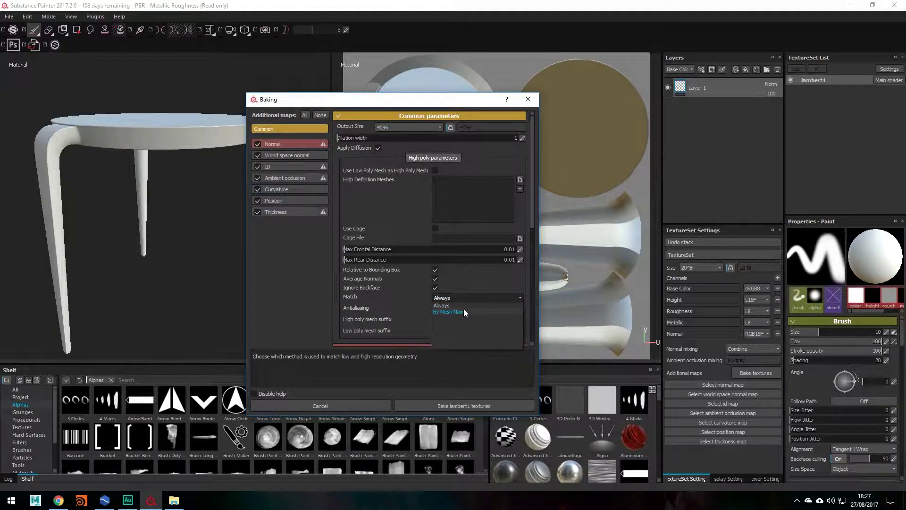
pyautogui.click(464, 309)
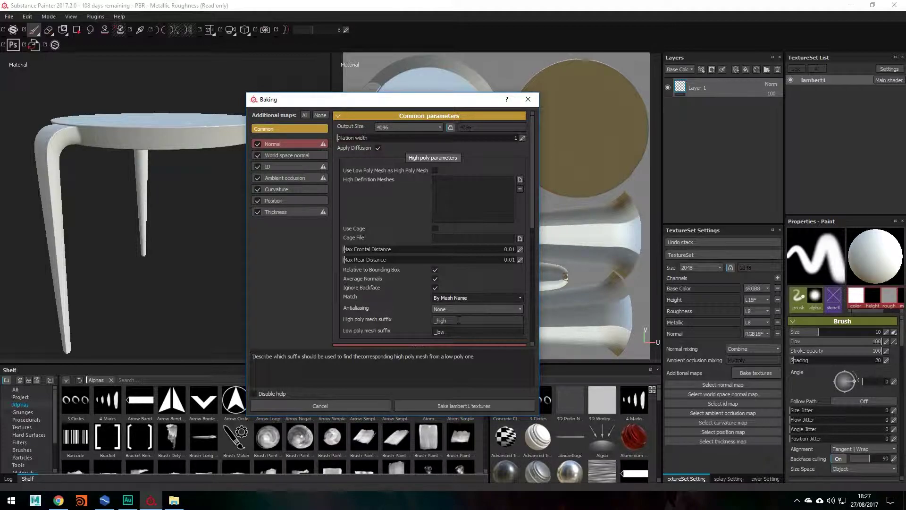
pyautogui.moveTo(415, 100); pyautogui.dragTo(388, 113)
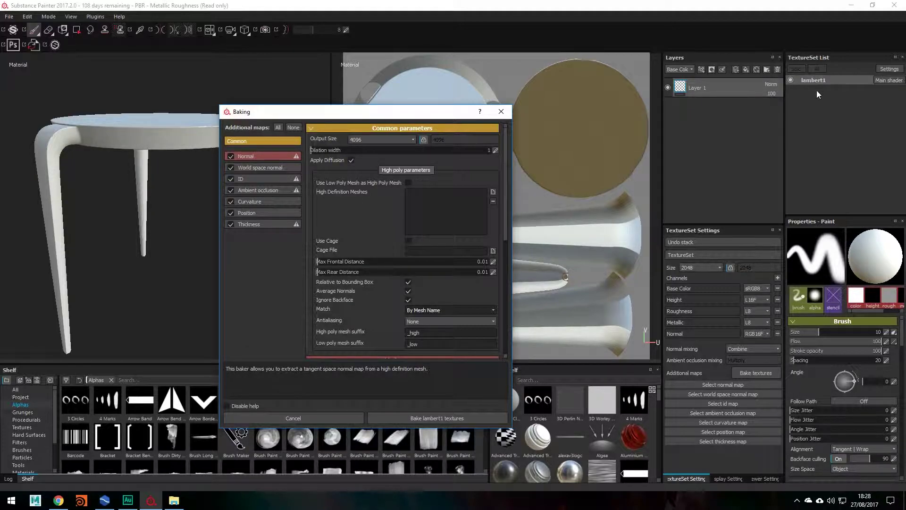
pyautogui.moveTo(307, 111); pyautogui.dragTo(345, 102)
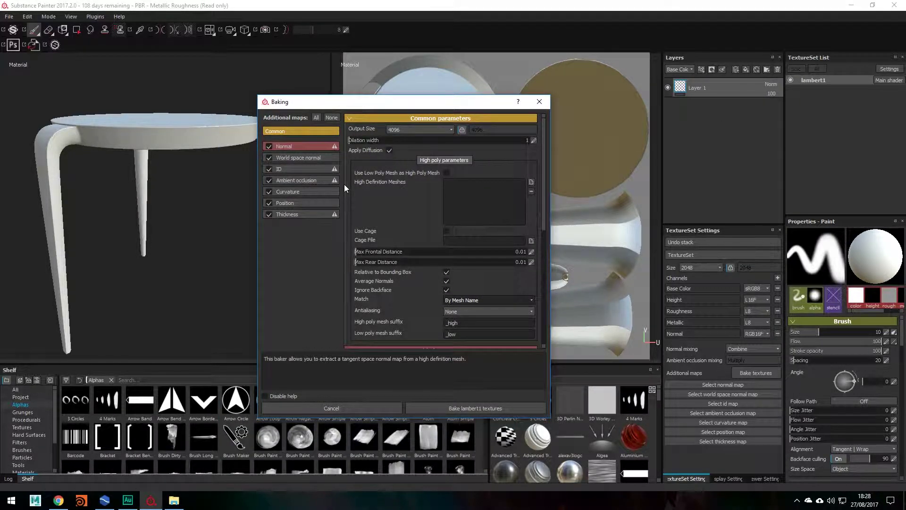
pyautogui.moveTo(401, 104); pyautogui.dragTo(373, 94)
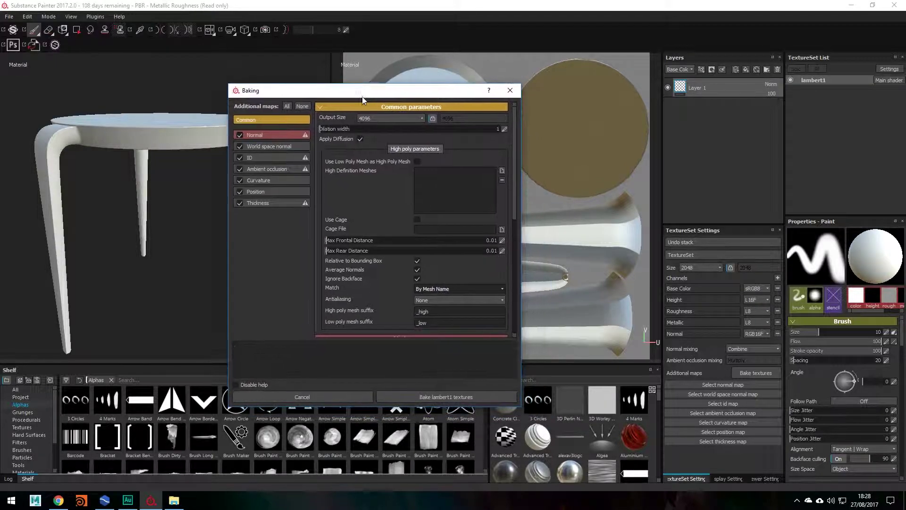
pyautogui.click(446, 289)
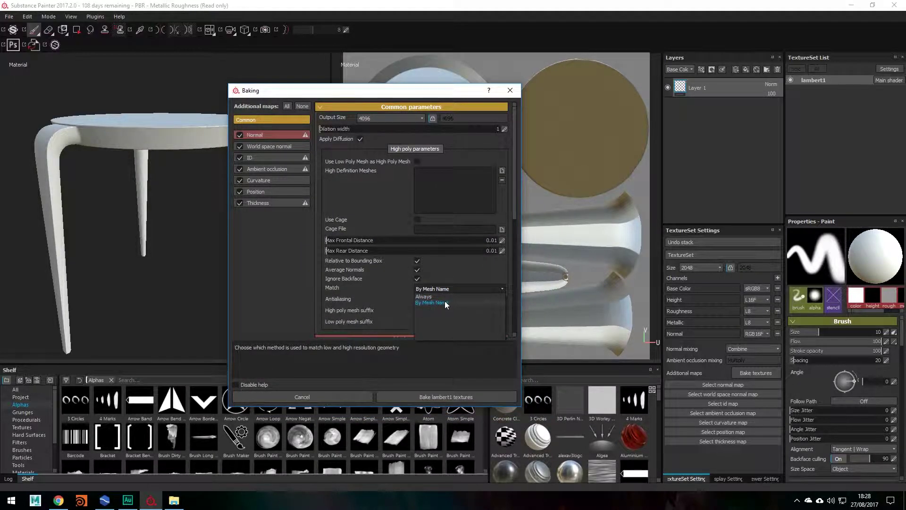
pyautogui.click(444, 302)
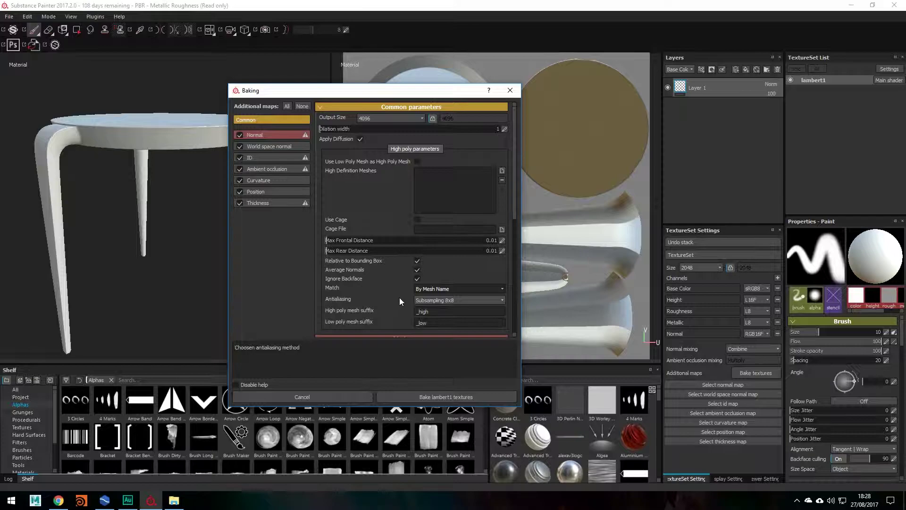
pyautogui.click(434, 300)
pyautogui.click(445, 326)
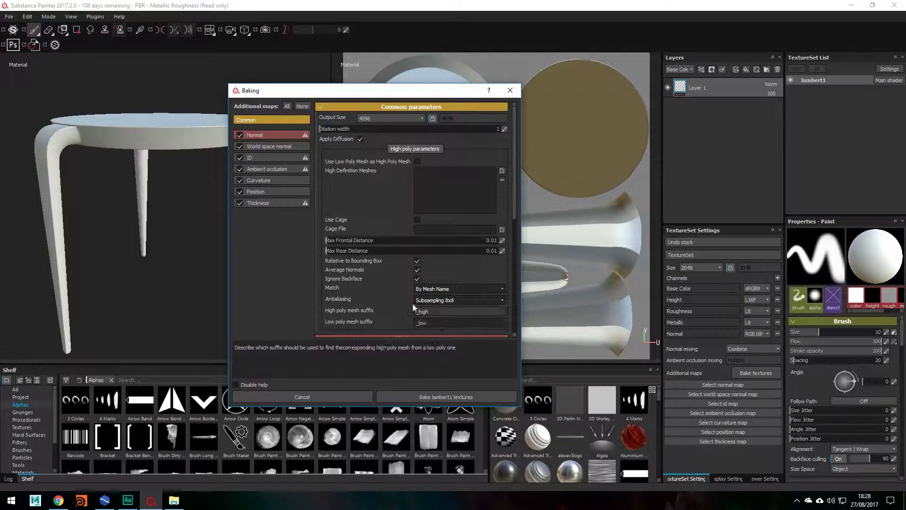
# Step: Set the color source of the ID baker to Mesh ID, keeping the Hue Shift color generator
pyautogui.click(284, 158)
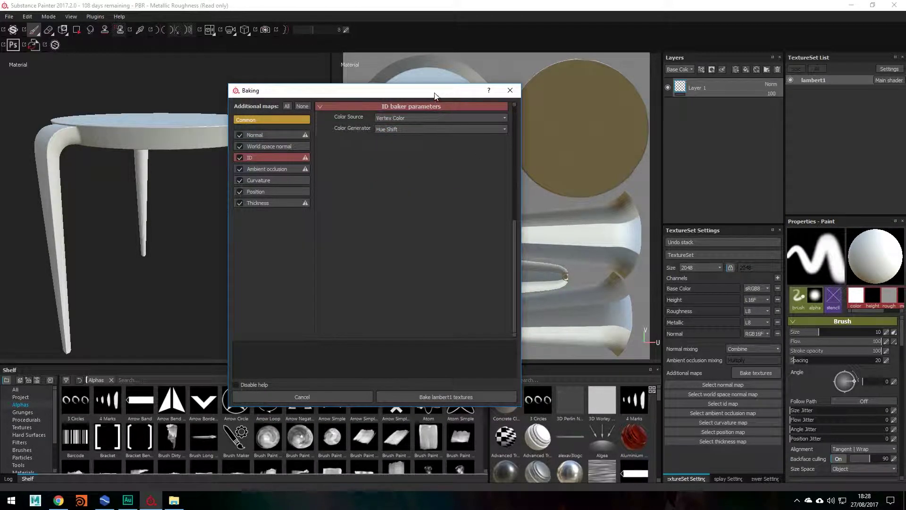
pyautogui.moveTo(435, 94)
pyautogui.mouseDown()
pyautogui.moveTo(421, 107)
pyautogui.moveTo(439, 112)
pyautogui.mouseUp()
pyautogui.click(420, 138)
pyautogui.click(423, 157)
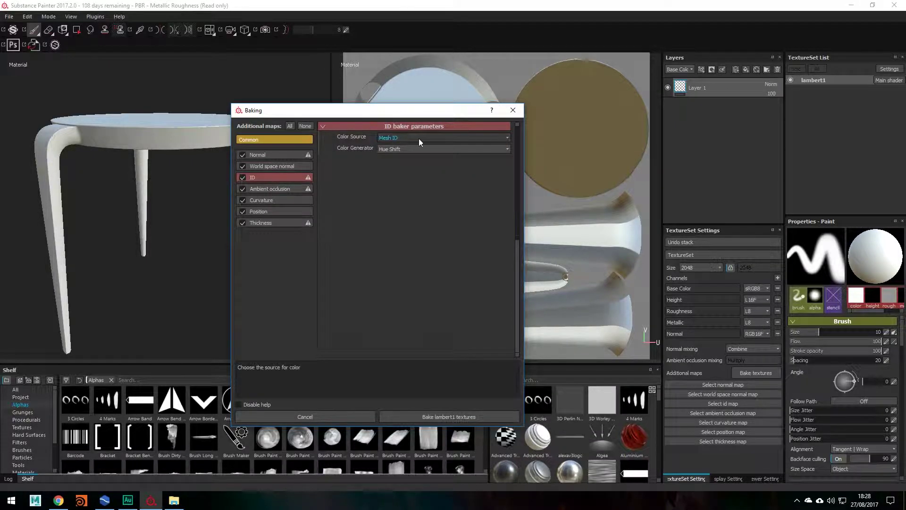
pyautogui.click(418, 138)
pyautogui.click(407, 158)
pyautogui.moveTo(420, 115); pyautogui.dragTo(455, 162)
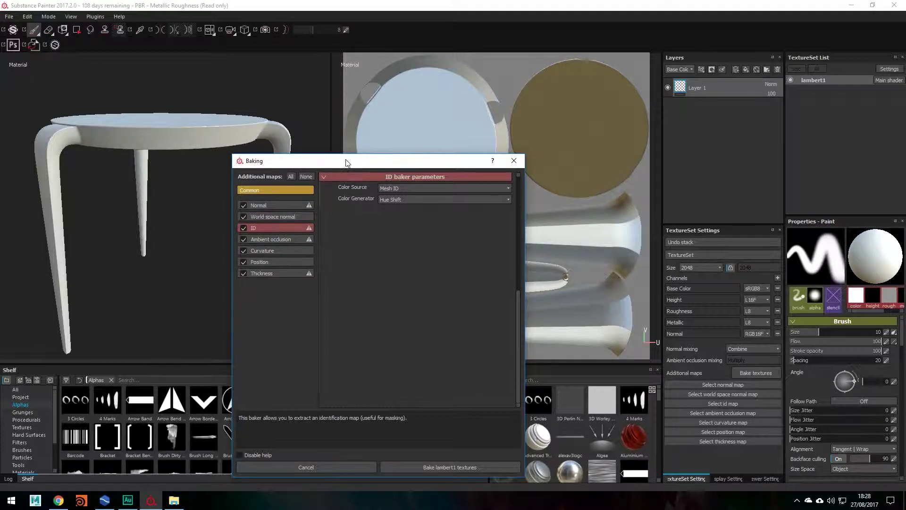
pyautogui.moveTo(343, 161); pyautogui.dragTo(321, 164)
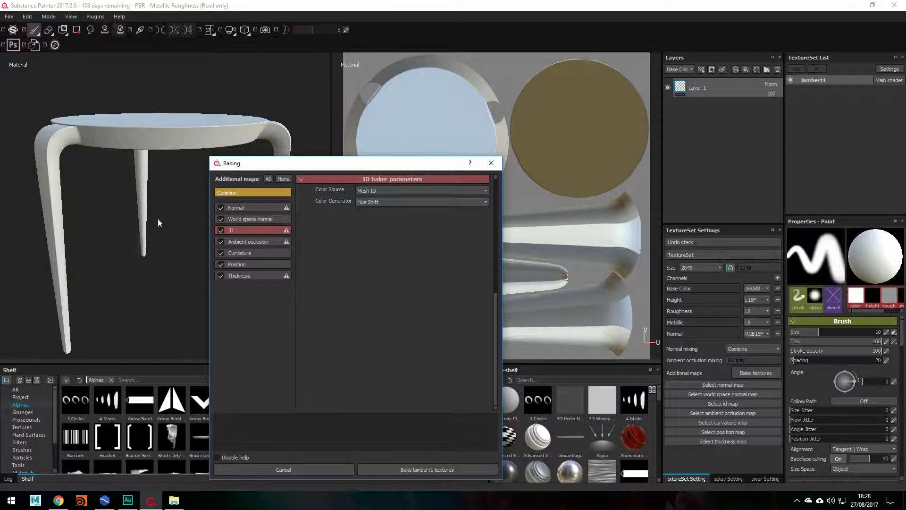
pyautogui.click(395, 189)
pyautogui.click(397, 189)
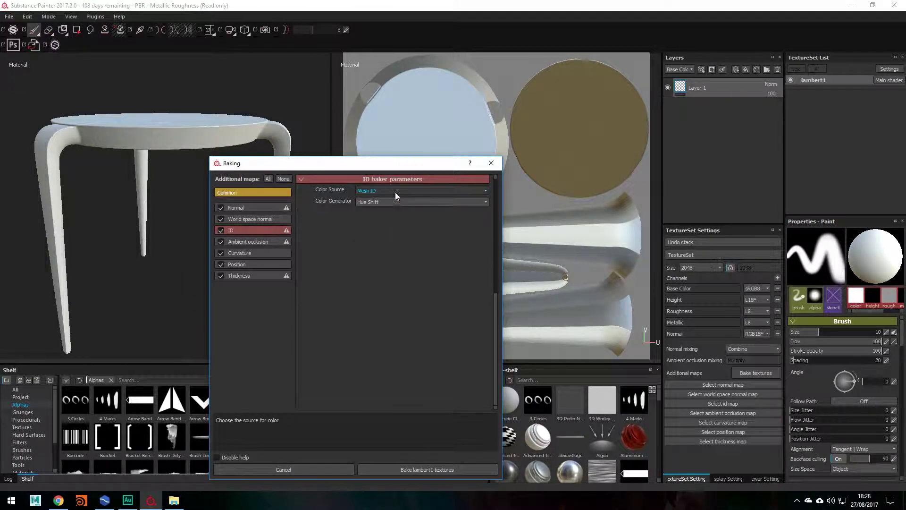
pyautogui.moveTo(392, 165); pyautogui.dragTo(400, 146)
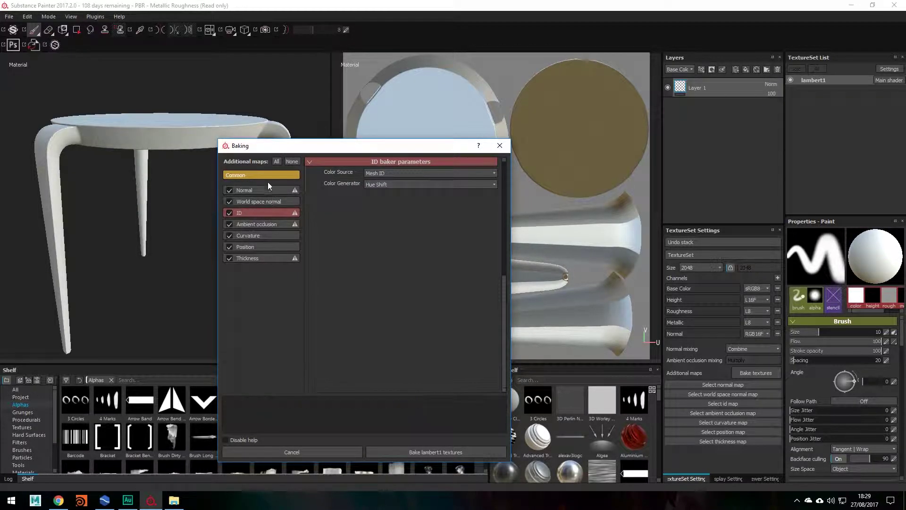
pyautogui.moveTo(378, 151); pyautogui.dragTo(364, 149)
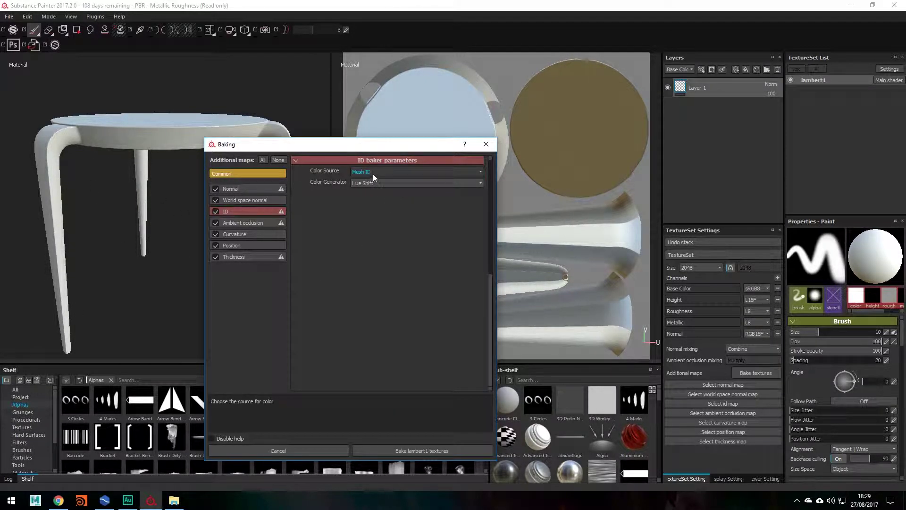
# Step: Set the self occlusion of the ambient occlusion baker to Only Same Mesh Name
pyautogui.click(263, 225)
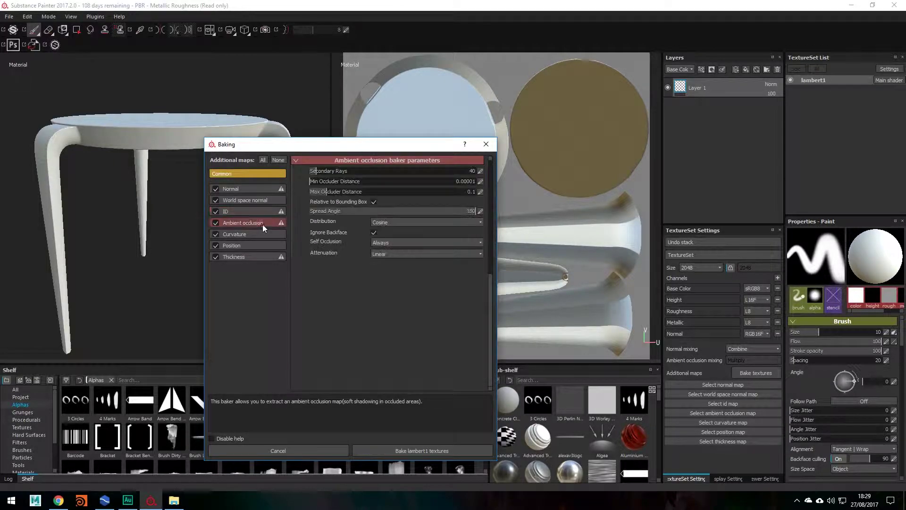
pyautogui.click(242, 212)
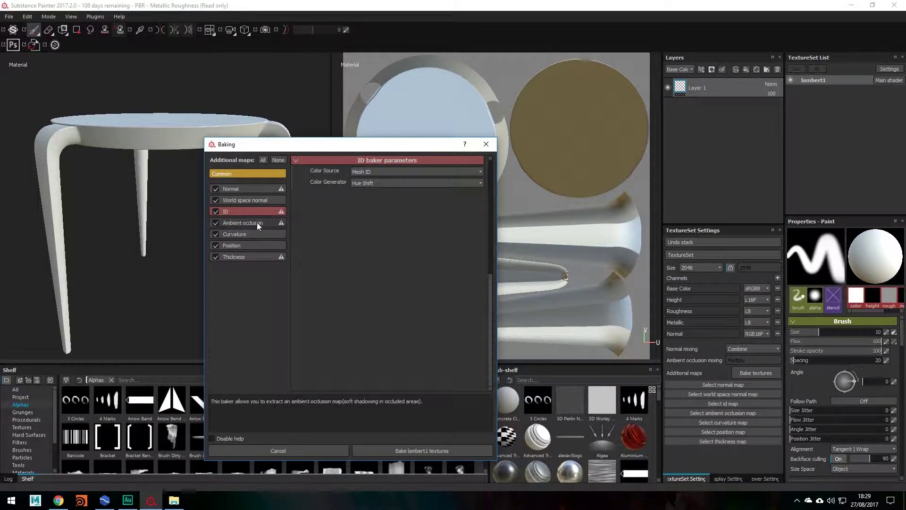
pyautogui.click(256, 223)
pyautogui.click(392, 243)
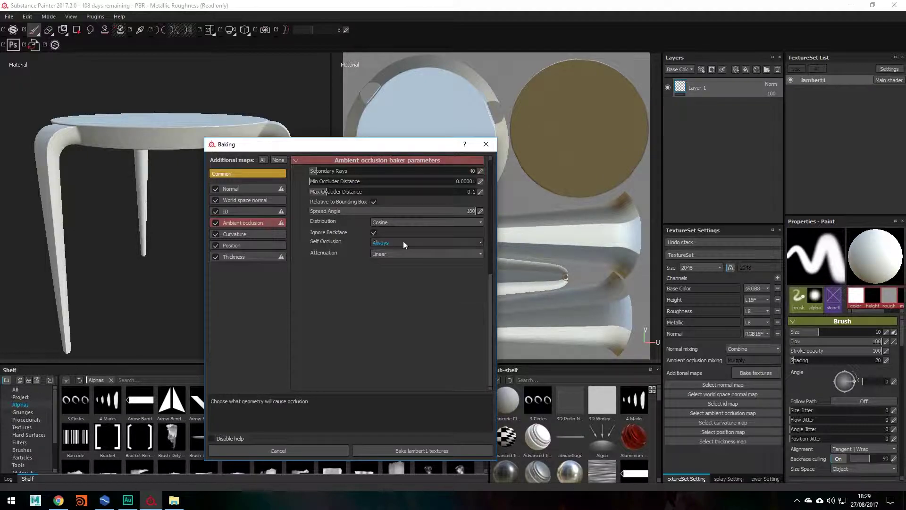
pyautogui.click(400, 256)
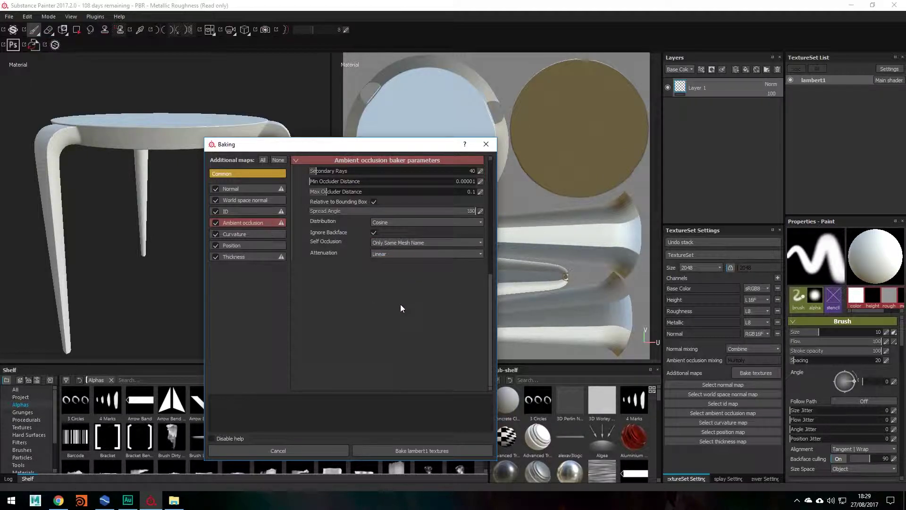
pyautogui.click(259, 234)
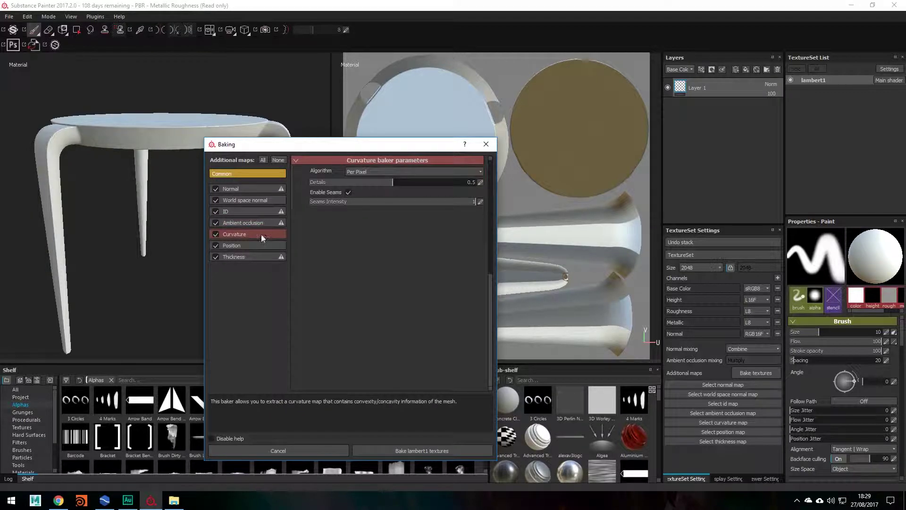
pyautogui.click(264, 222)
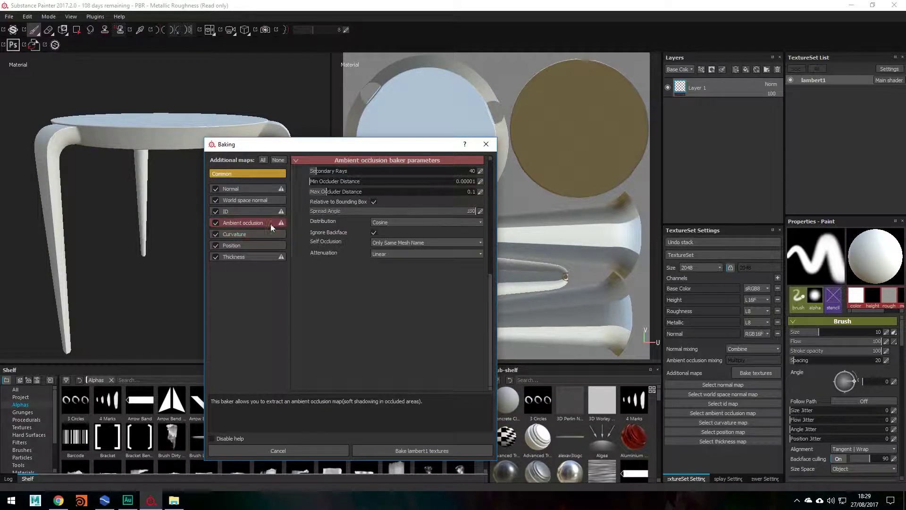
pyautogui.click(404, 242)
pyautogui.click(401, 256)
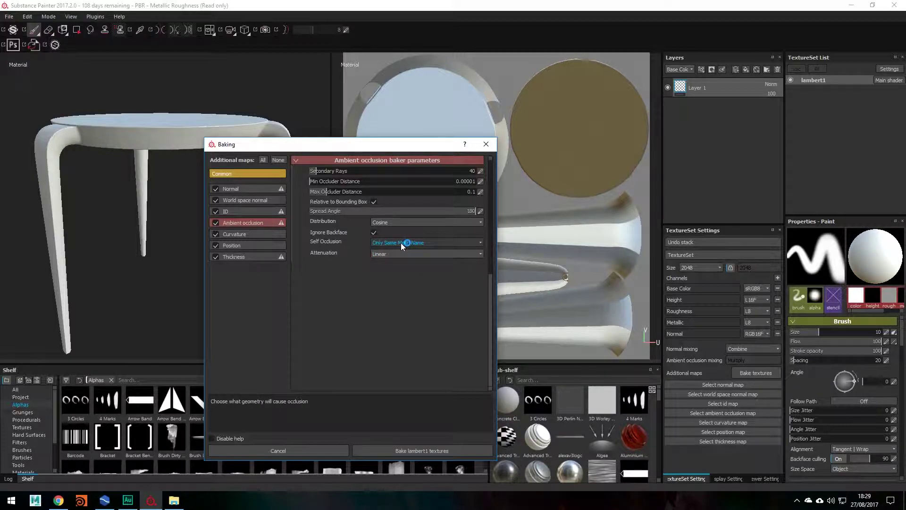
pyautogui.click(400, 243)
pyautogui.click(396, 249)
pyautogui.click(401, 242)
pyautogui.click(396, 256)
# Step: Review the curvature, thickness and position baker parameters, and start baking the lambert1 textures
pyautogui.click(252, 235)
pyautogui.click(259, 256)
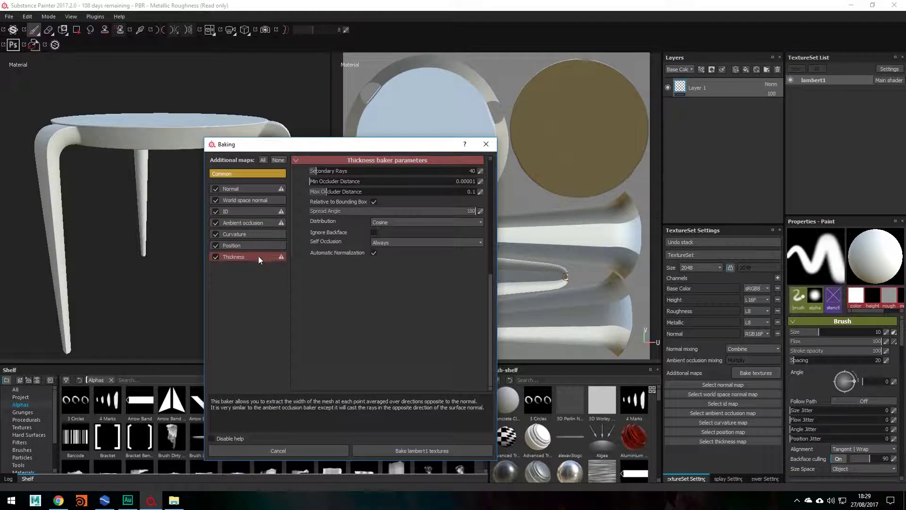
pyautogui.click(258, 245)
pyautogui.click(426, 450)
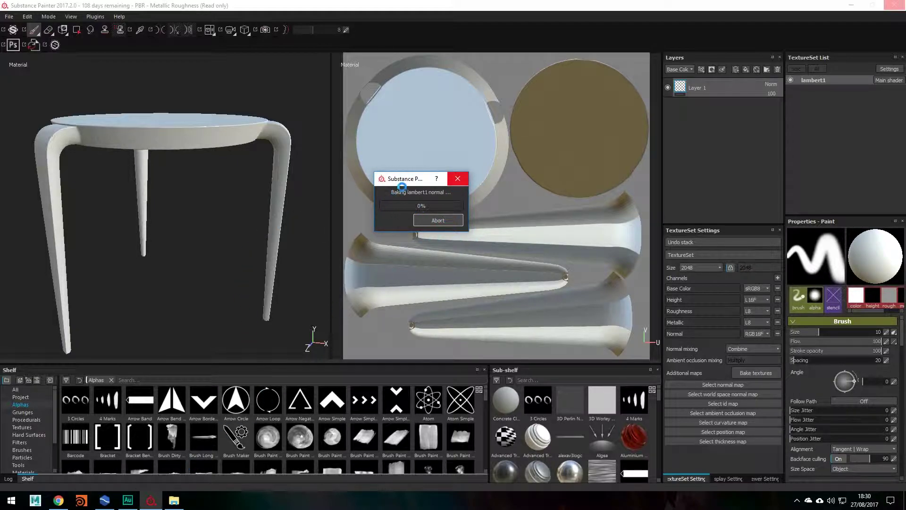
pyautogui.moveTo(435, 182); pyautogui.dragTo(425, 210)
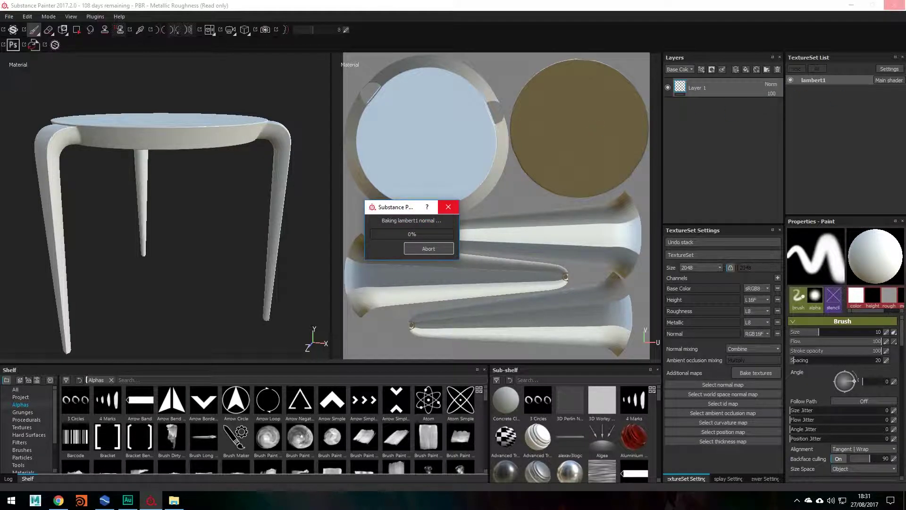
# Step: Check the unresponsive Substance Painter process in Task Manager and close the hung program
pyautogui.hotkey('ctrl', 'shift', 'Escape')
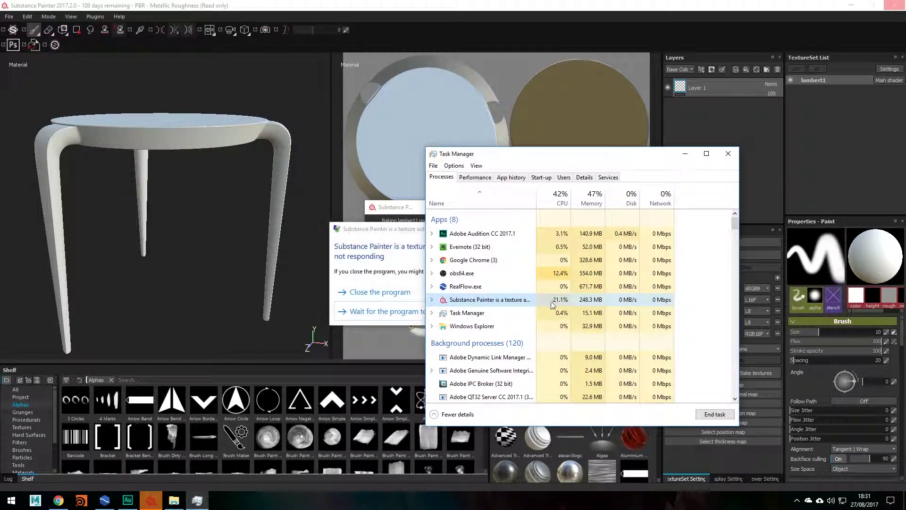
pyautogui.click(409, 277)
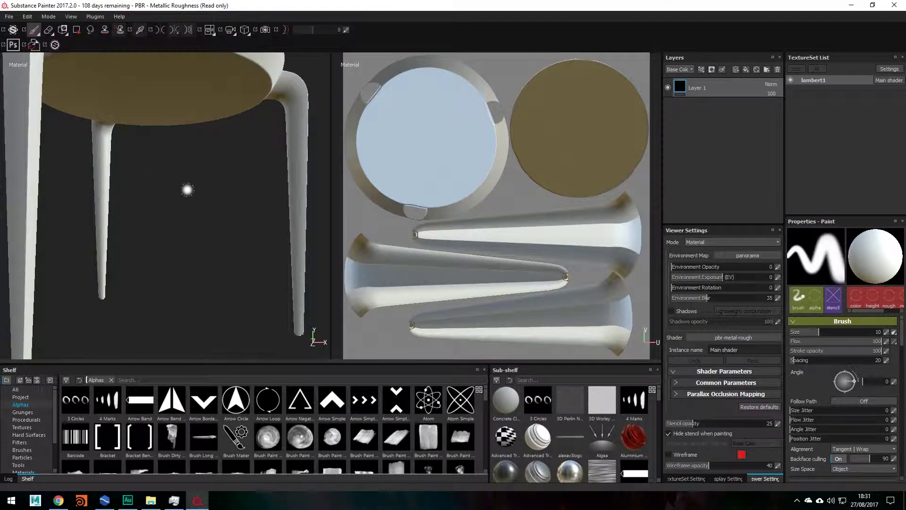
# Step: Set the common baking parameters to a 4096 output size and matching By Mesh Name
pyautogui.click(686, 478)
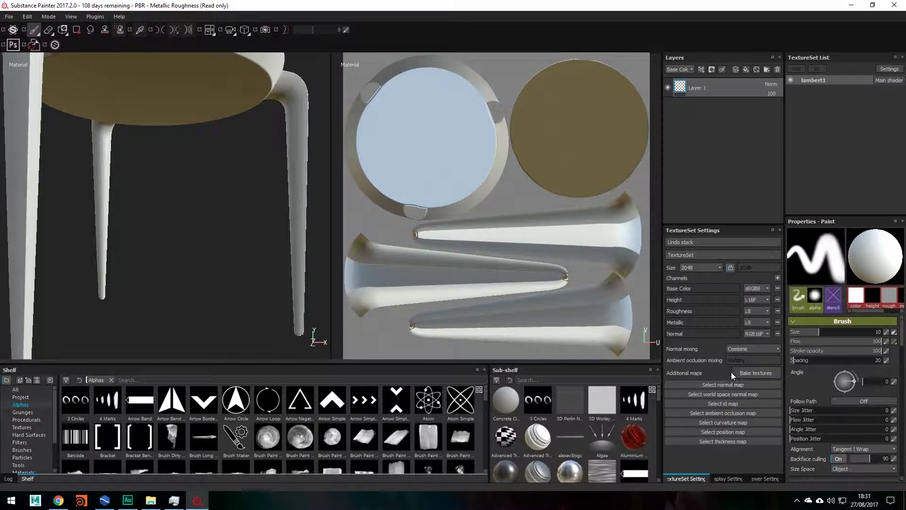
pyautogui.click(750, 372)
pyautogui.click(469, 117)
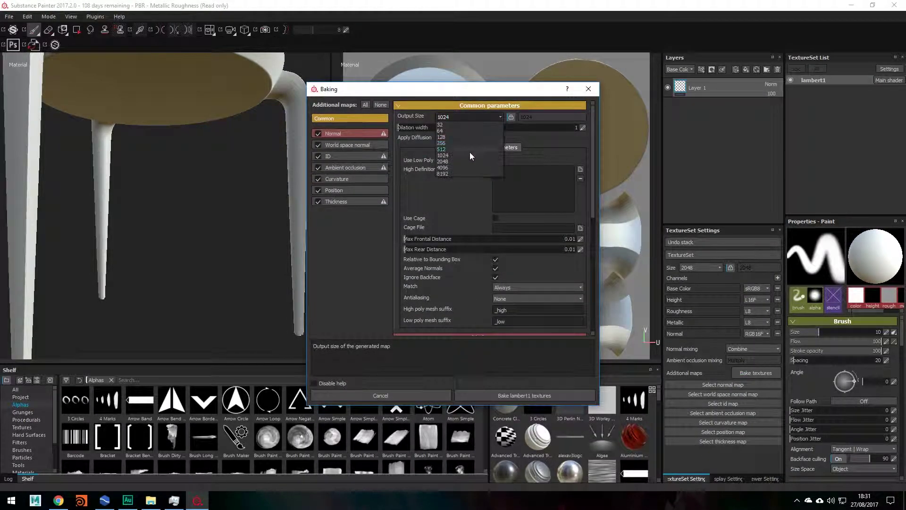
pyautogui.click(462, 168)
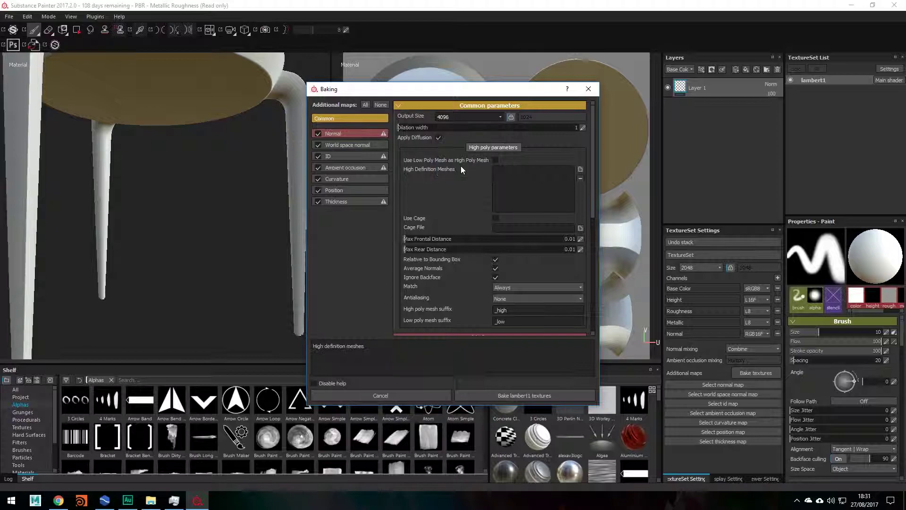
pyautogui.click(520, 288)
pyautogui.click(518, 301)
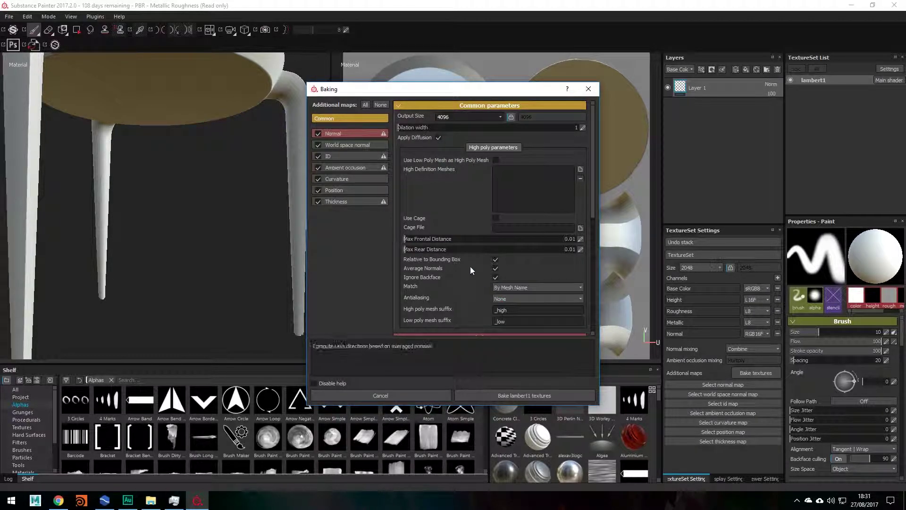
# Step: Set the ID baker's color source to Mesh ID and the ambient occlusion baker's self occlusion to Only Same Mesh Name
pyautogui.click(349, 156)
pyautogui.click(501, 118)
pyautogui.click(493, 136)
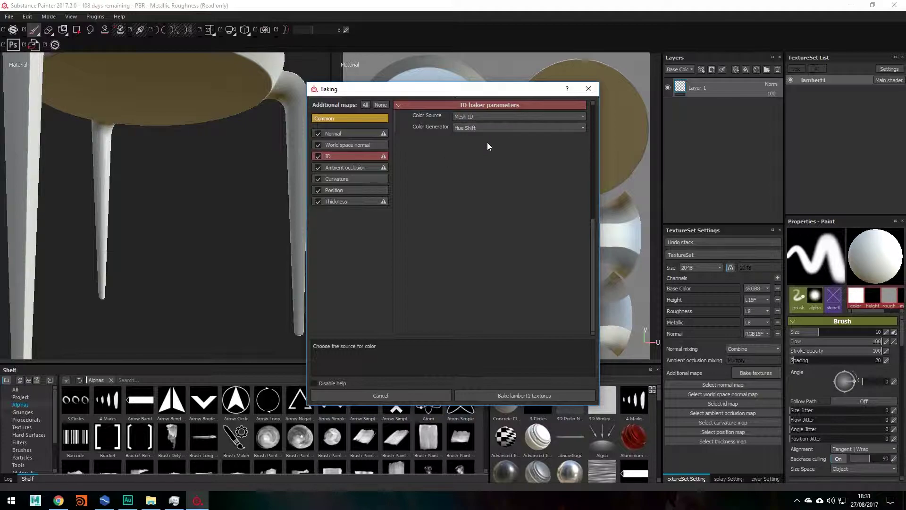
pyautogui.click(370, 168)
pyautogui.click(503, 187)
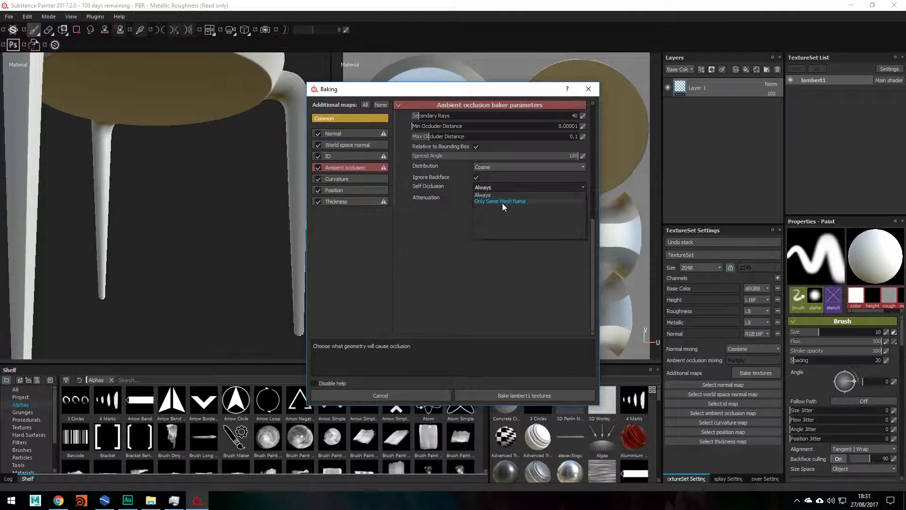
pyautogui.click(505, 201)
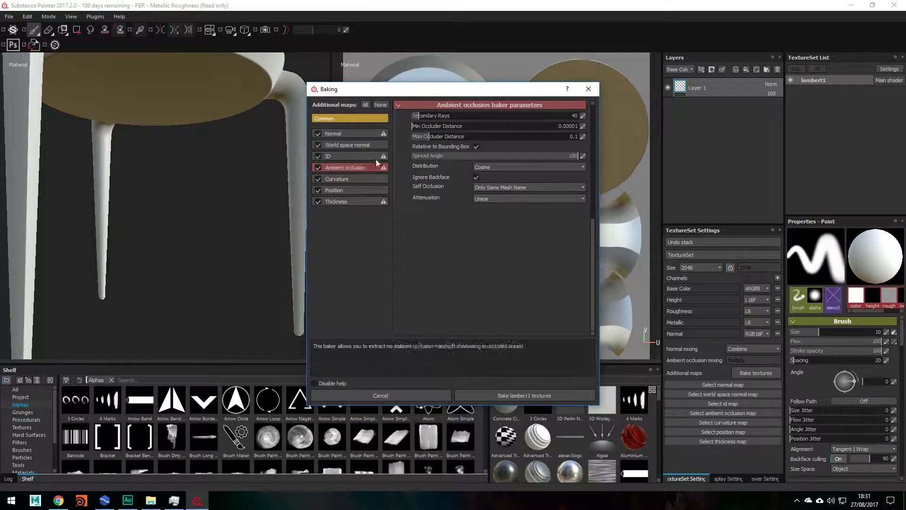
# Step: Set the common antialiasing to Subsampling 4x4 and bake the lambert1 textures
pyautogui.click(359, 144)
pyautogui.click(355, 134)
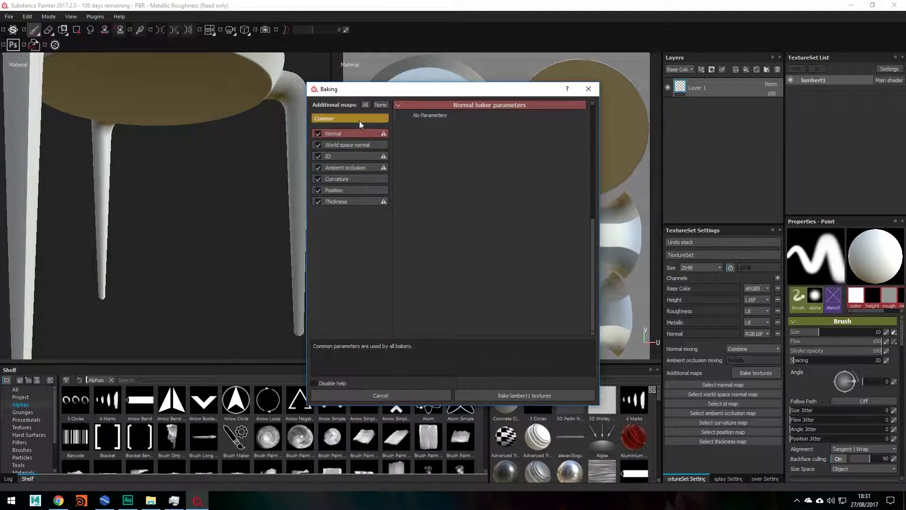
pyautogui.scroll(5, 396, 142)
pyautogui.click(517, 298)
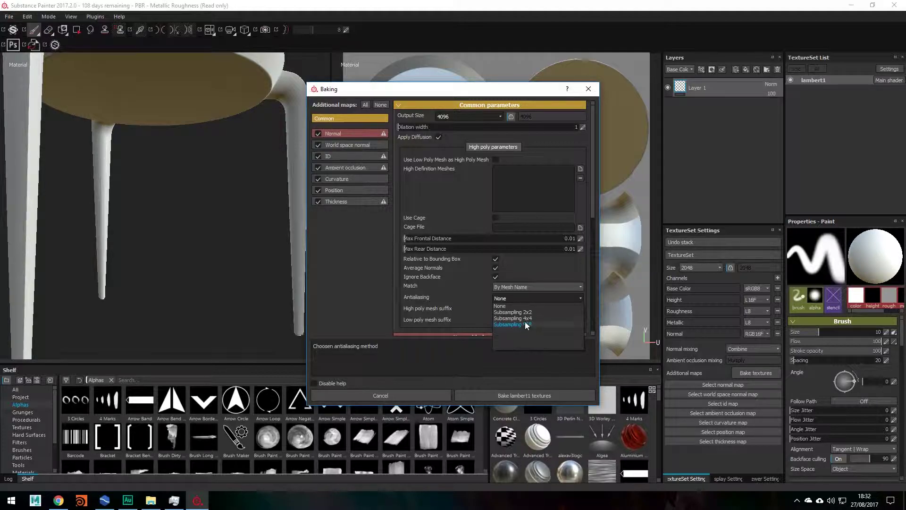
pyautogui.click(536, 317)
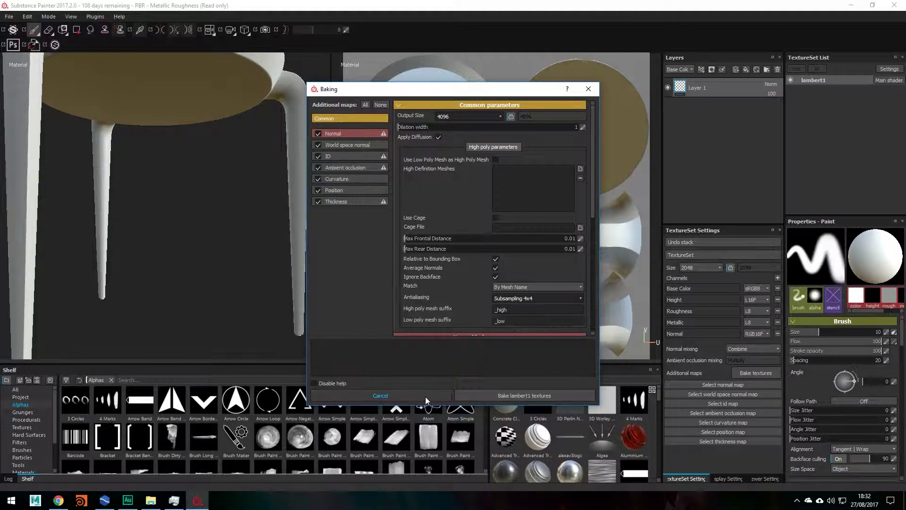
pyautogui.click(520, 393)
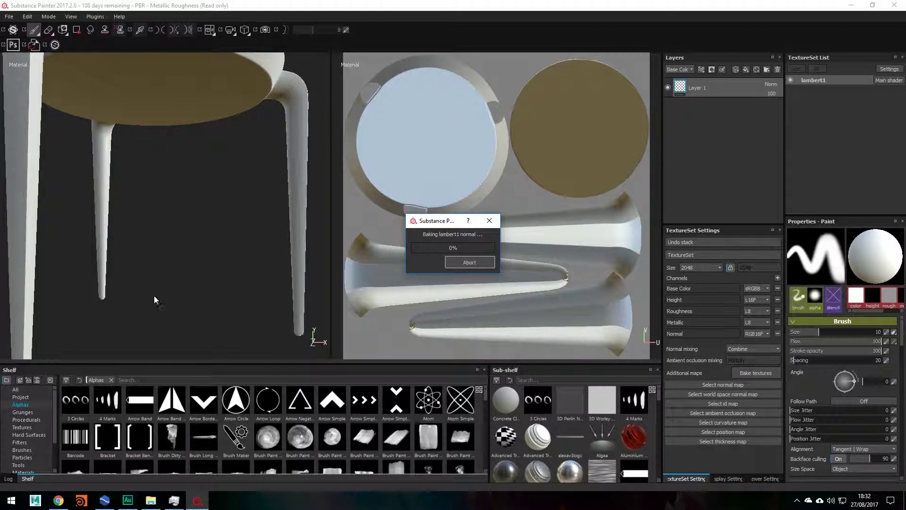
# Step: Monitor the bake's process load and the overall CPU and memory usage in Task Manager
pyautogui.click(174, 501)
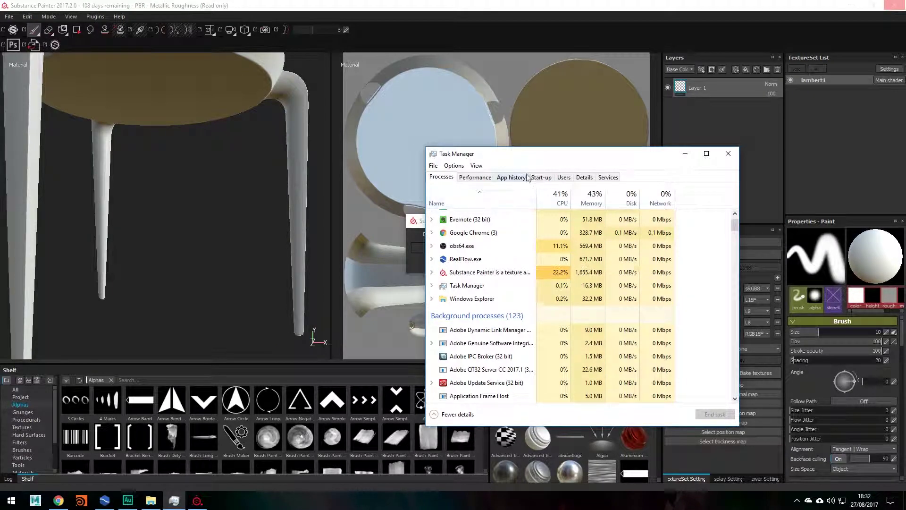
pyautogui.moveTo(581, 157); pyautogui.dragTo(727, 129)
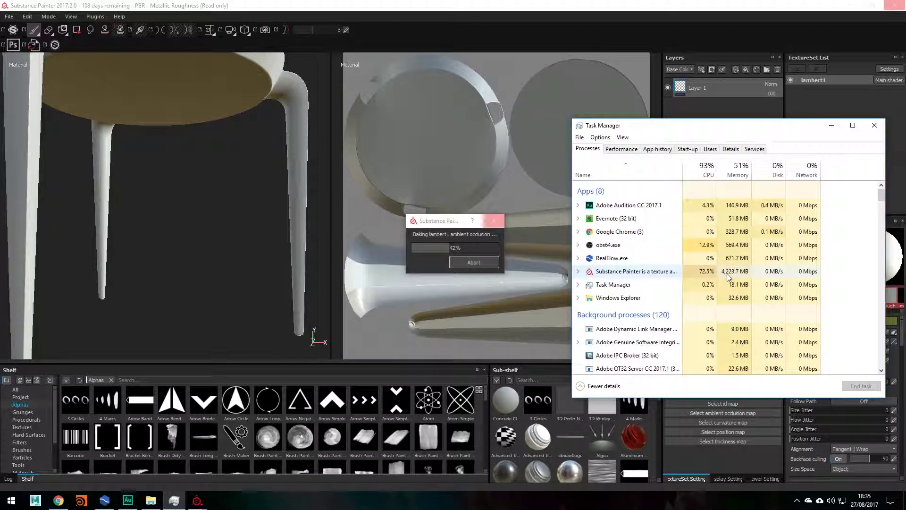
pyautogui.click(622, 148)
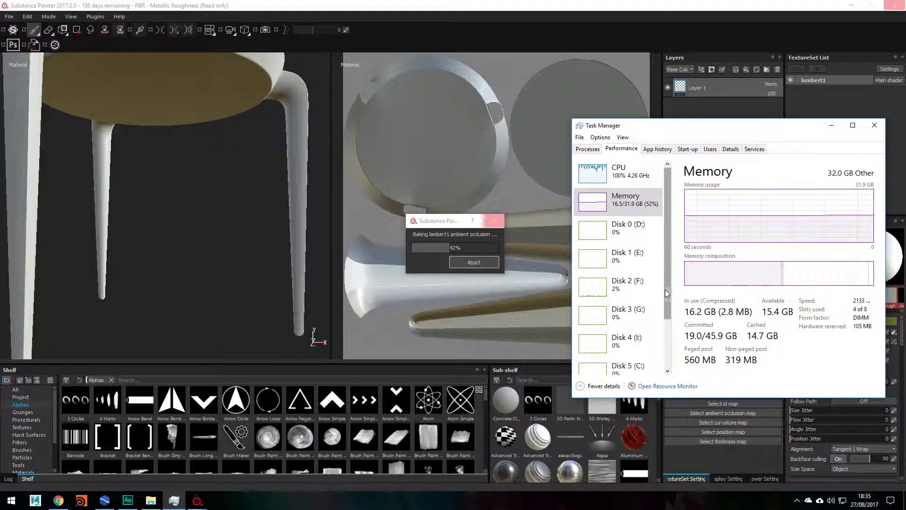
pyautogui.click(630, 182)
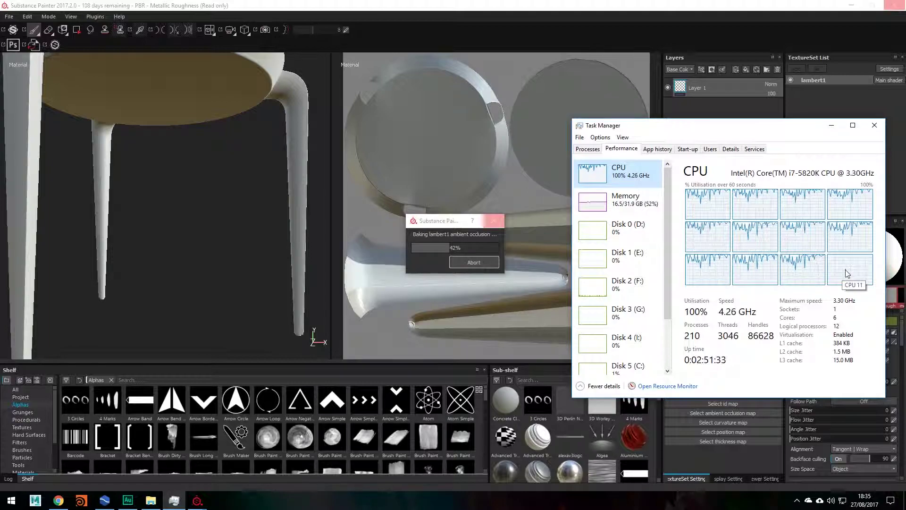
pyautogui.click(649, 215)
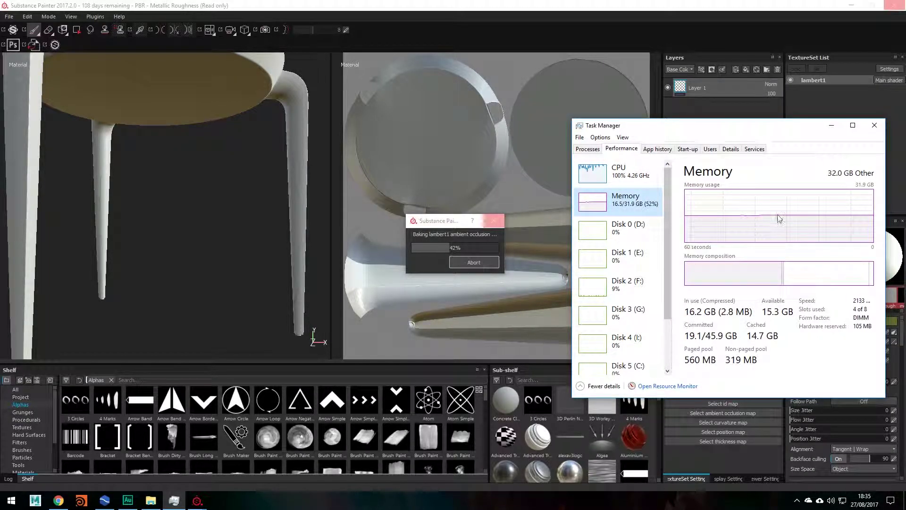
pyautogui.moveTo(775, 274)
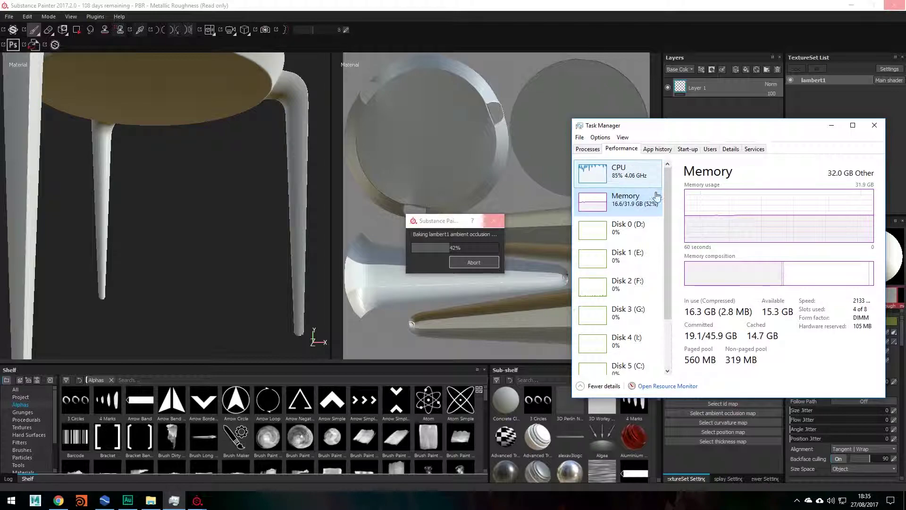
pyautogui.moveTo(668, 211); pyautogui.dragTo(653, 161)
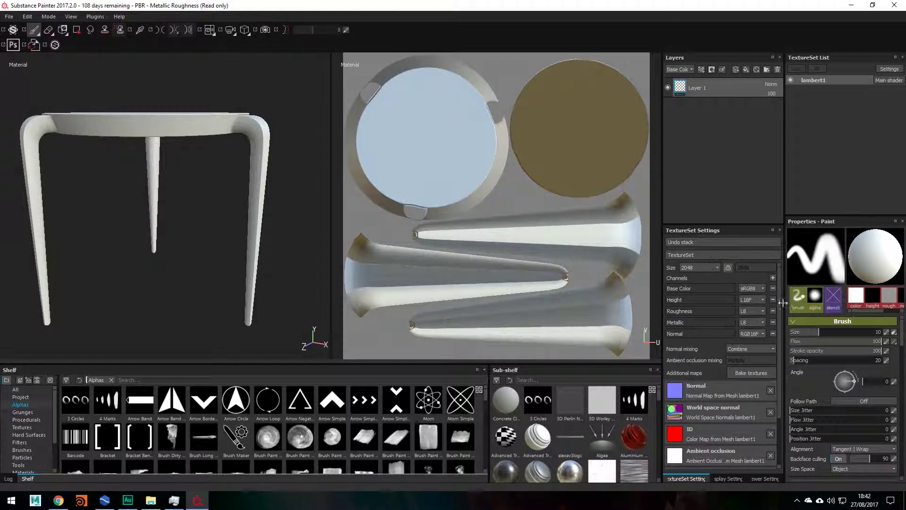
# Step: Review the list of baked additional maps and show the normal, world space normal and ID maps on the model
pyautogui.moveTo(780, 327); pyautogui.dragTo(775, 375)
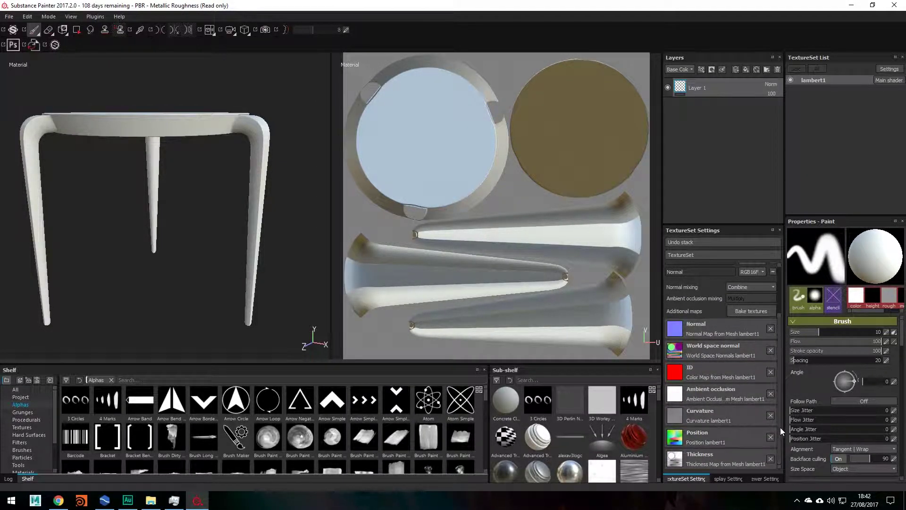
pyautogui.moveTo(780, 427); pyautogui.dragTo(778, 406)
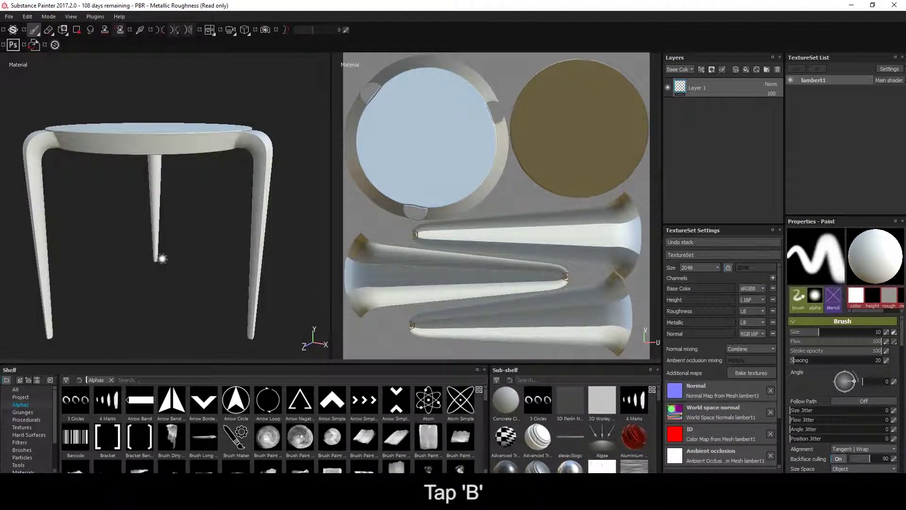
pyautogui.press('b')
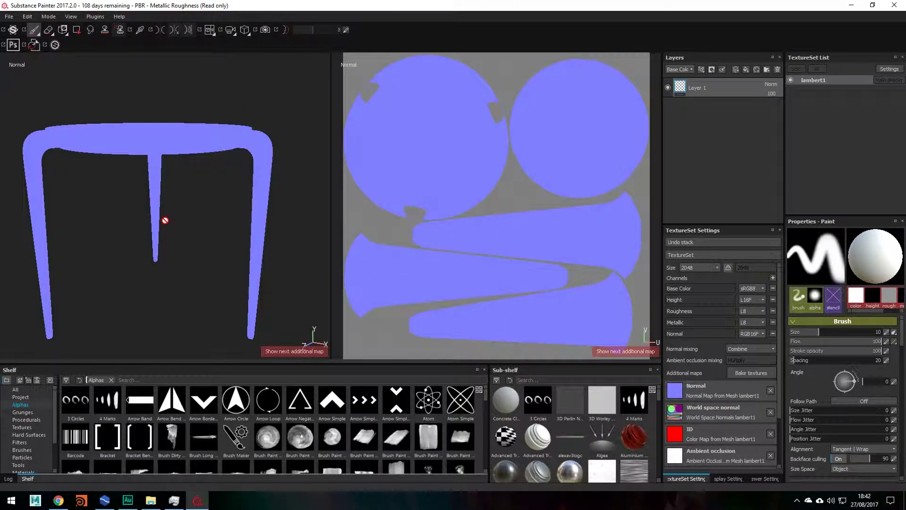
pyautogui.press('b')
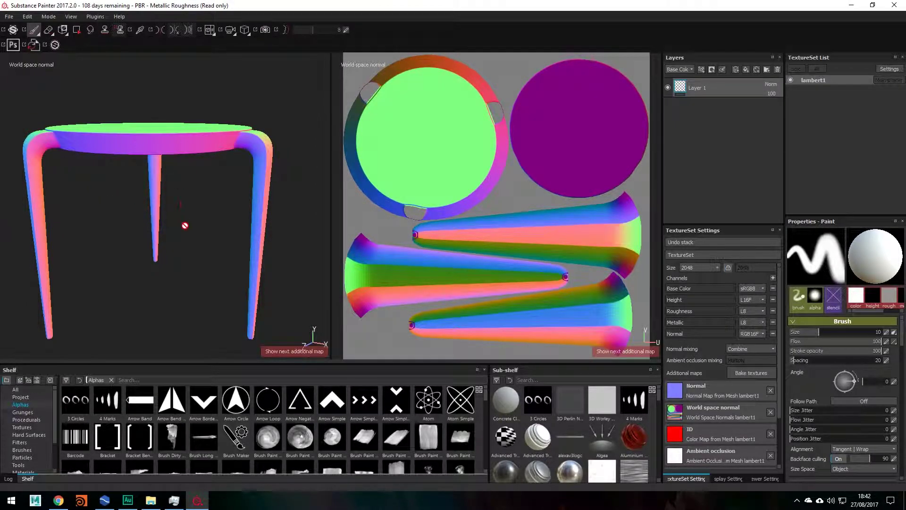
pyautogui.press('b')
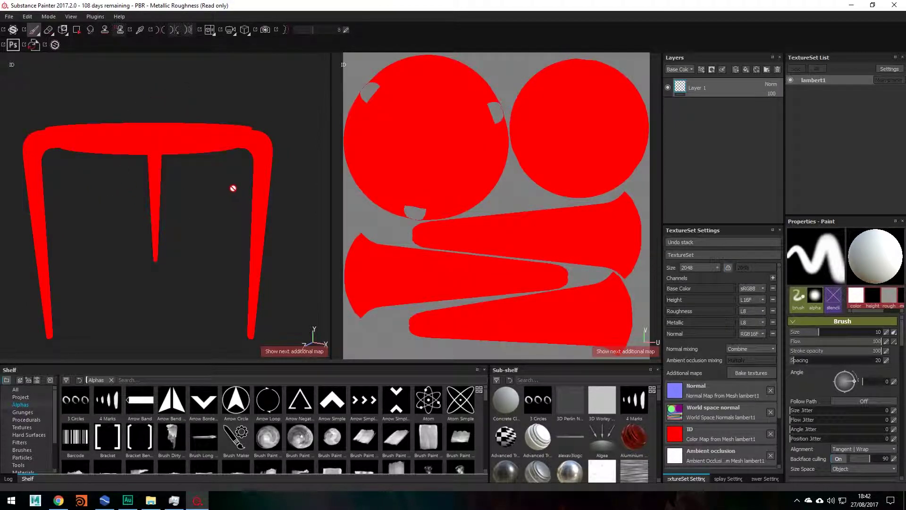
# Step: Examine the ID map on the table from several angles and up close where a leg meets the tabletop
pyautogui.keyDown('alt'); pyautogui.moveTo(202, 166); pyautogui.dragTo(259, 204); pyautogui.keyUp('alt')
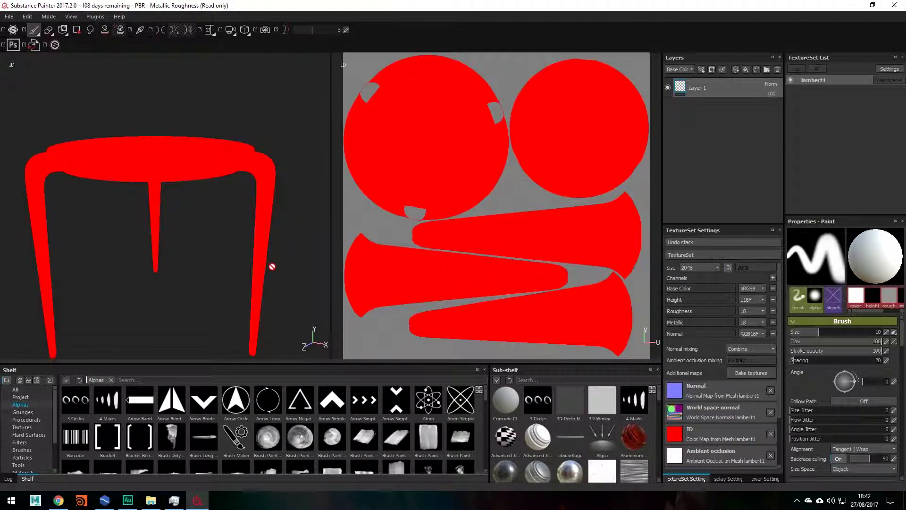
pyautogui.keyDown('alt'); pyautogui.moveTo(202, 284); pyautogui.dragTo(237, 223); pyautogui.keyUp('alt')
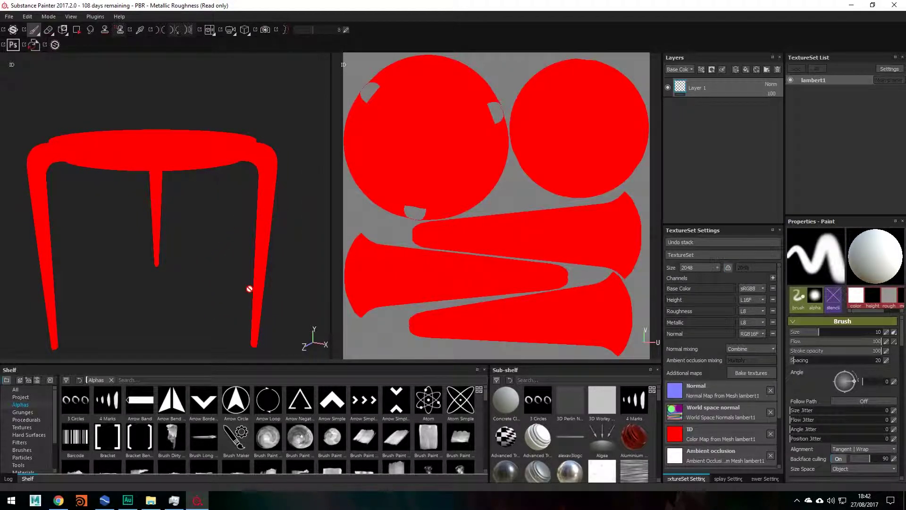
pyautogui.scroll(5, 261, 159)
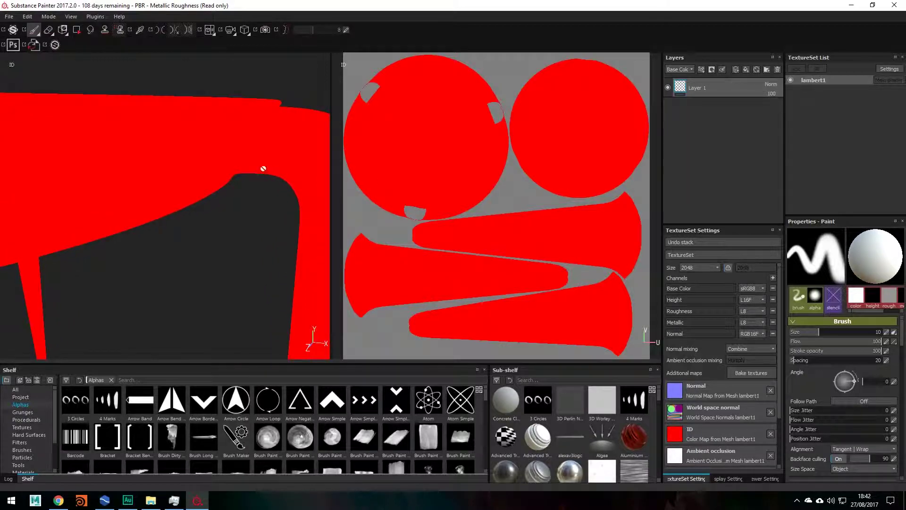
pyautogui.scroll(-5, 228, 217)
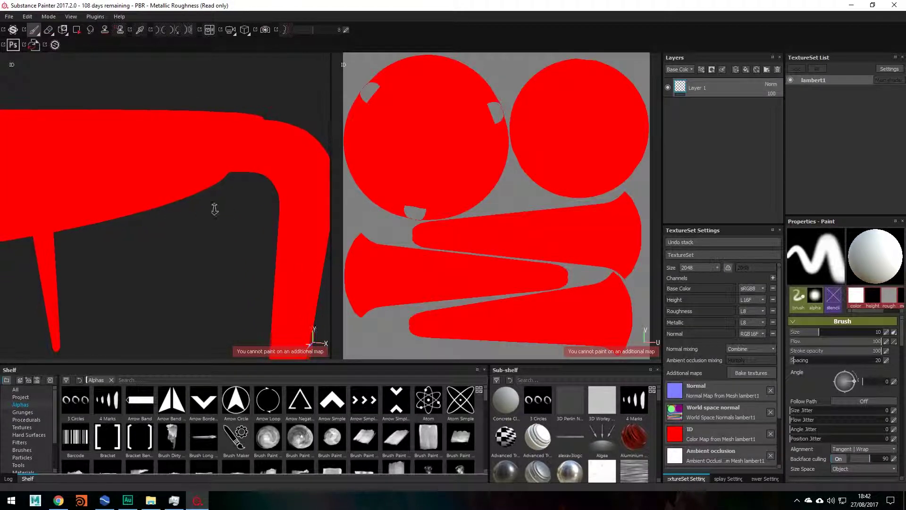
pyautogui.scroll(-2, 239, 225)
pyautogui.moveTo(204, 237)
pyautogui.keyDown('alt'); pyautogui.mouseDown()
pyautogui.moveTo(210, 204)
pyautogui.moveTo(184, 202)
pyautogui.moveTo(198, 203)
pyautogui.moveTo(198, 236)
pyautogui.moveTo(182, 225)
pyautogui.moveTo(217, 221)
pyautogui.mouseUp(); pyautogui.keyUp('alt')
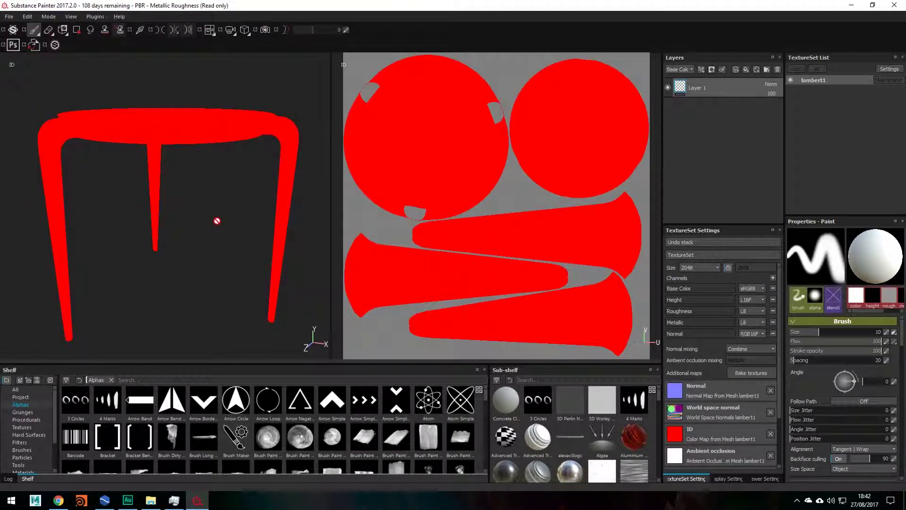
# Step: Cycle the display through the ambient occlusion, curvature and position maps and back around to the normal map
pyautogui.press('b')
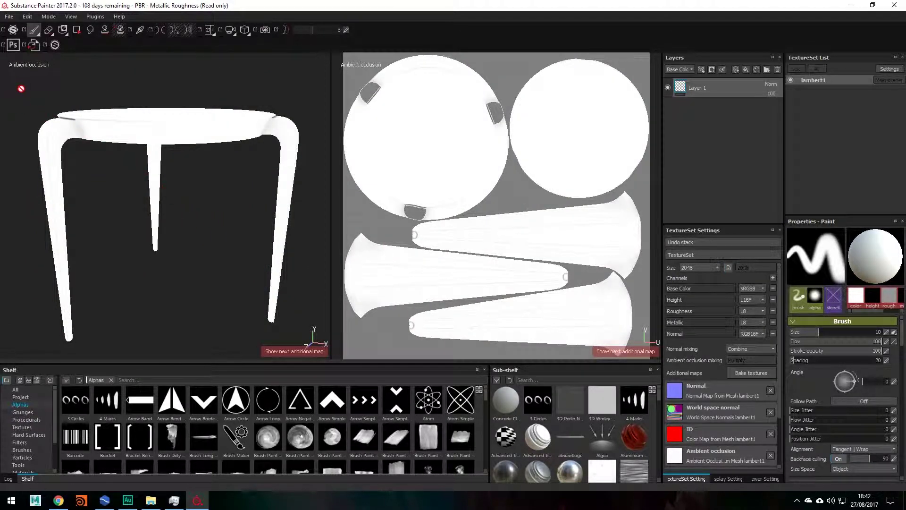
pyautogui.press('b')
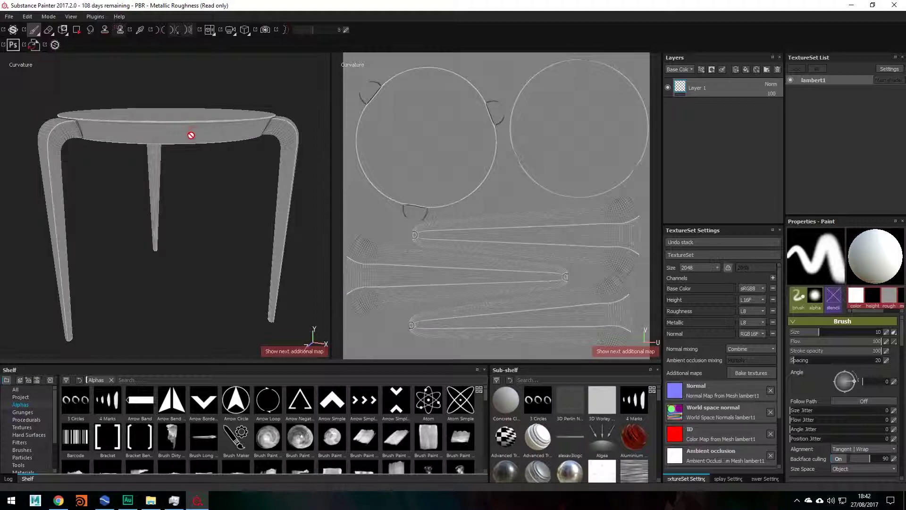
pyautogui.press('b')
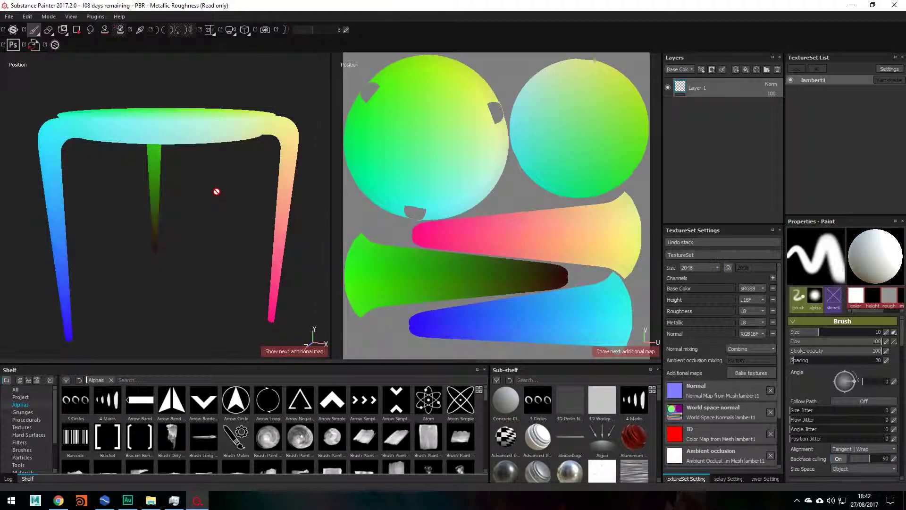
pyautogui.press('b')
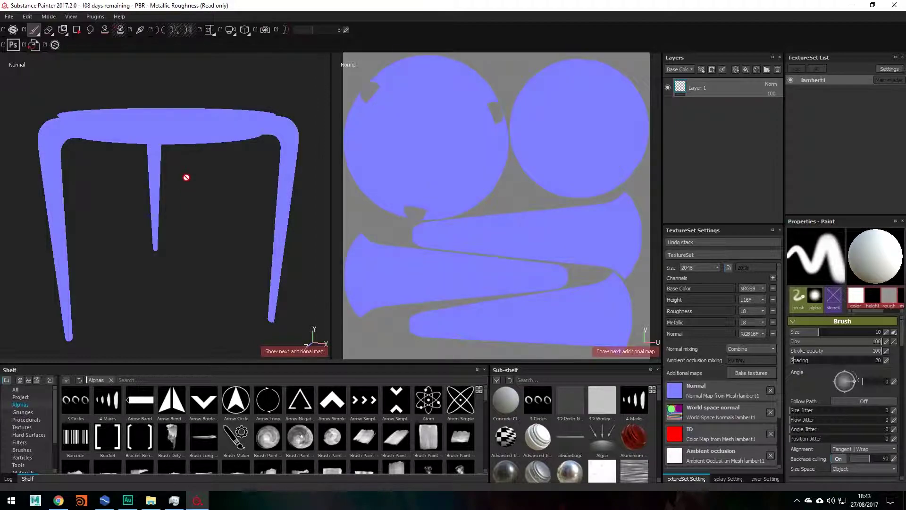
pyautogui.press('b')
# Step: Return the viewports to the material display and check the full list of baked maps and the shaded table
pyautogui.keyDown('alt'); pyautogui.moveTo(192, 168); pyautogui.dragTo(208, 200); pyautogui.keyUp('alt')
pyautogui.press('m')
pyautogui.scroll(-3, 776, 408)
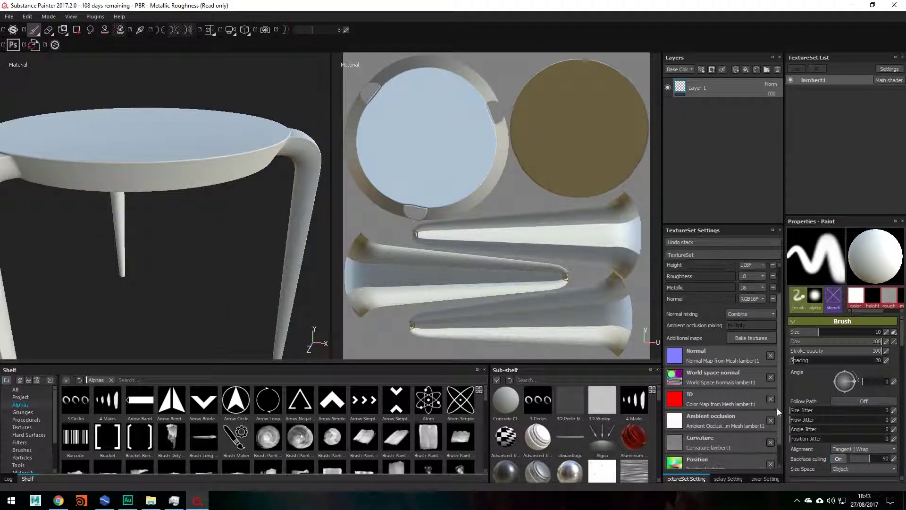
pyautogui.scroll(-2, 778, 411)
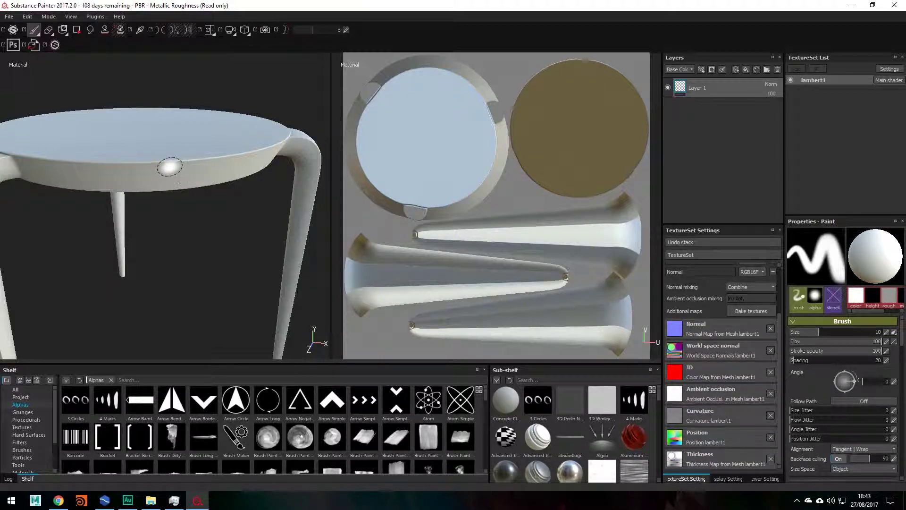
pyautogui.keyDown('alt'); pyautogui.moveTo(170, 167); pyautogui.dragTo(264, 244); pyautogui.keyUp('alt')
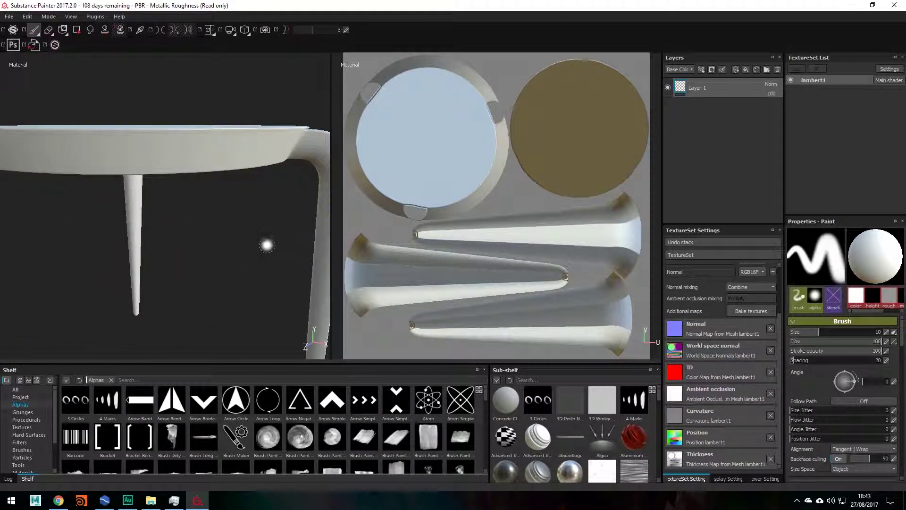